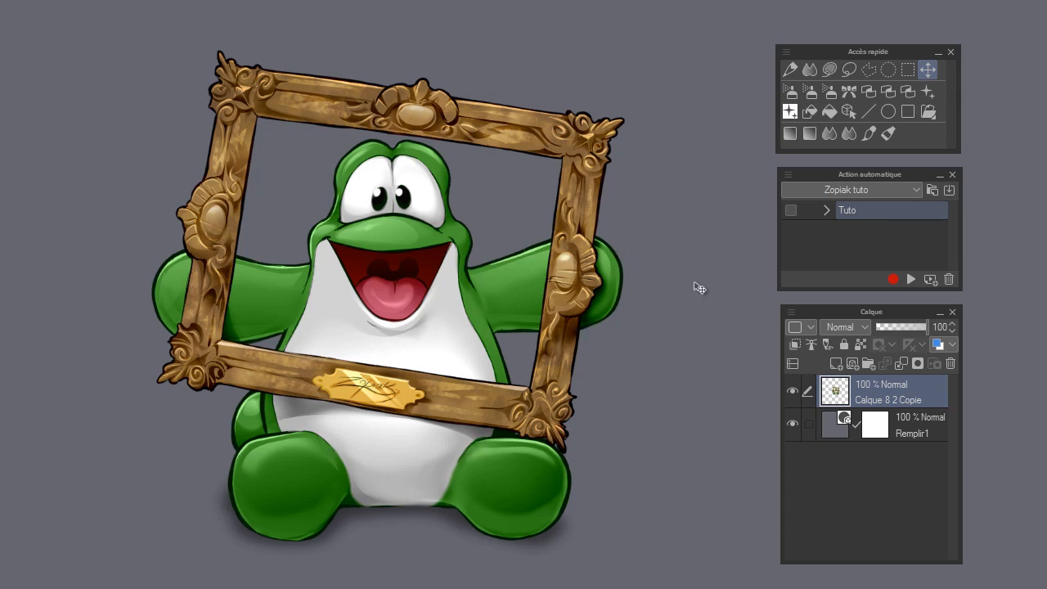
Add the Remplir command for new fill layers to the Accès rapide palette
{"action": "left_click", "coordinate": [786, 54]}
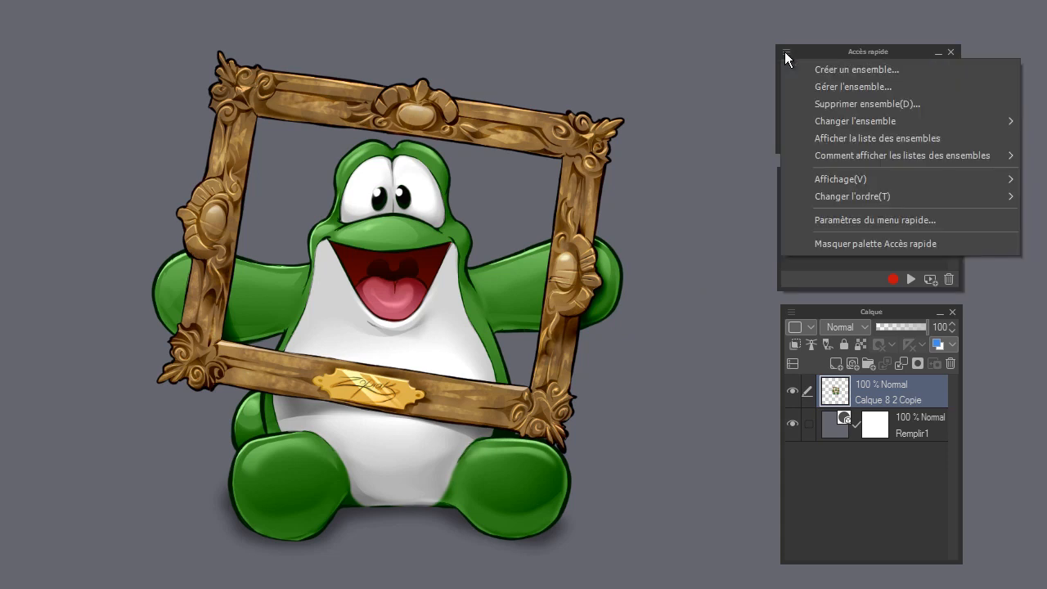
{"action": "left_click", "coordinate": [819, 219]}
{"action": "left_click", "coordinate": [354, 167]}
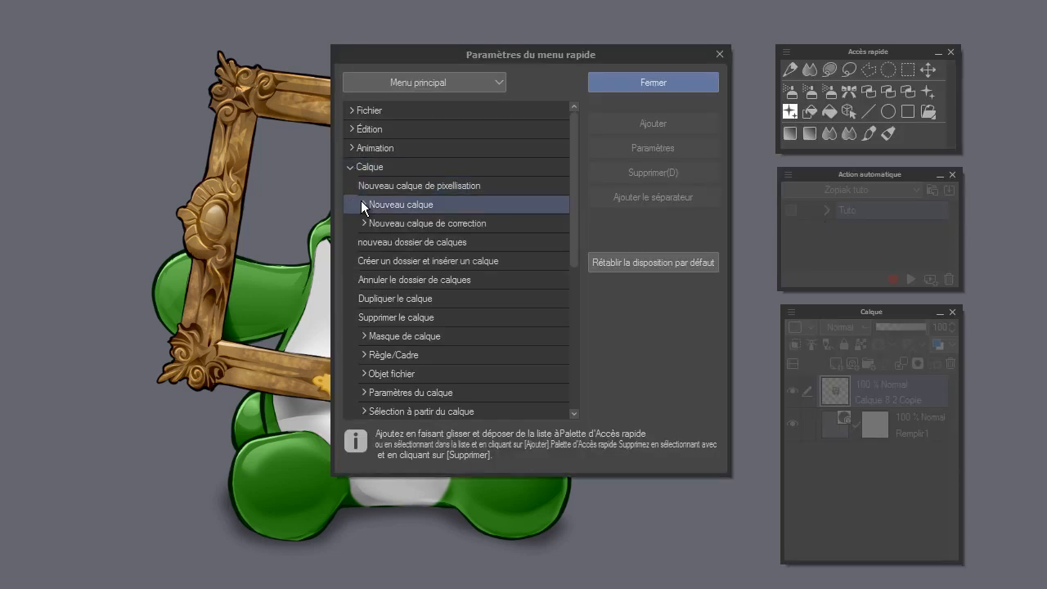
{"action": "left_click", "coordinate": [362, 205]}
{"action": "left_click", "coordinate": [412, 280]}
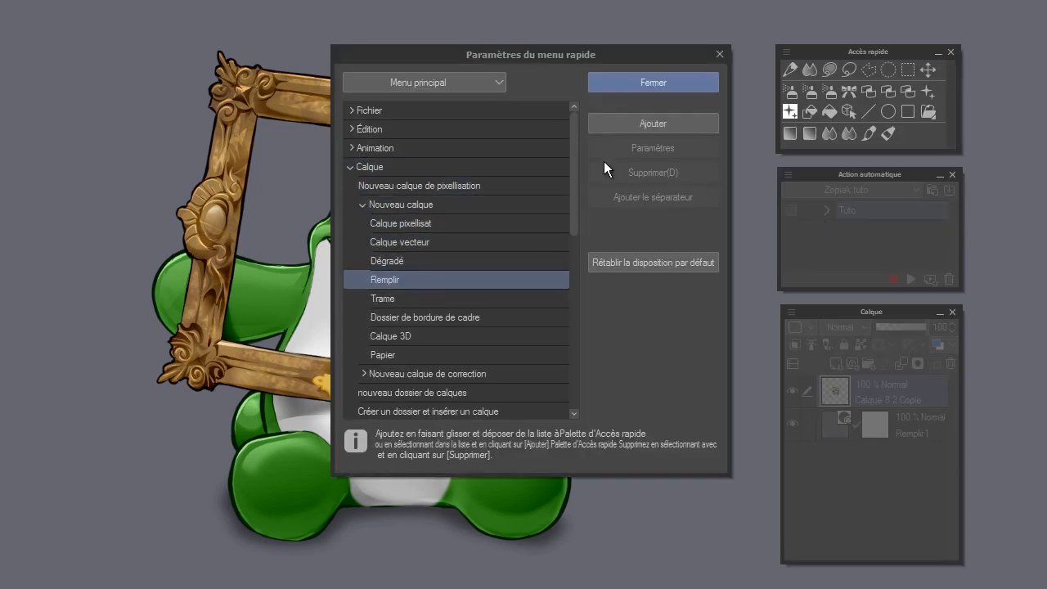
{"action": "left_click", "coordinate": [650, 125]}
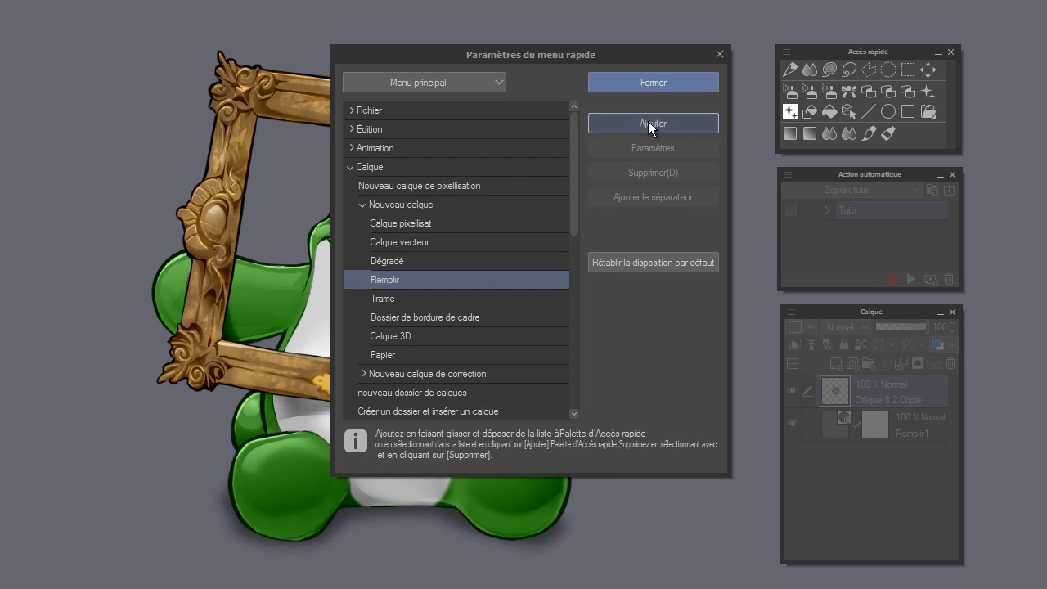
Add the Correction de niveau command from the tonal corrections to the Accès rapide palette and close its settings
{"action": "left_click", "coordinate": [352, 131]}
{"action": "scroll", "coordinate": [375, 319], "scroll_direction": "down", "scroll_amount": 5}
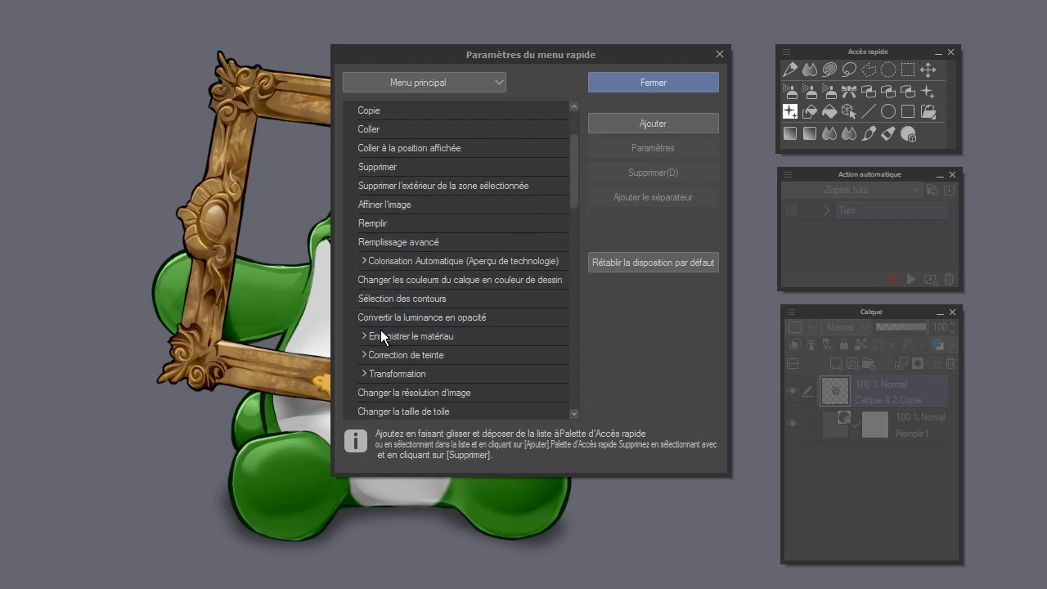
{"action": "left_click", "coordinate": [362, 354]}
{"action": "scroll", "coordinate": [363, 354], "scroll_direction": "down", "scroll_amount": 2}
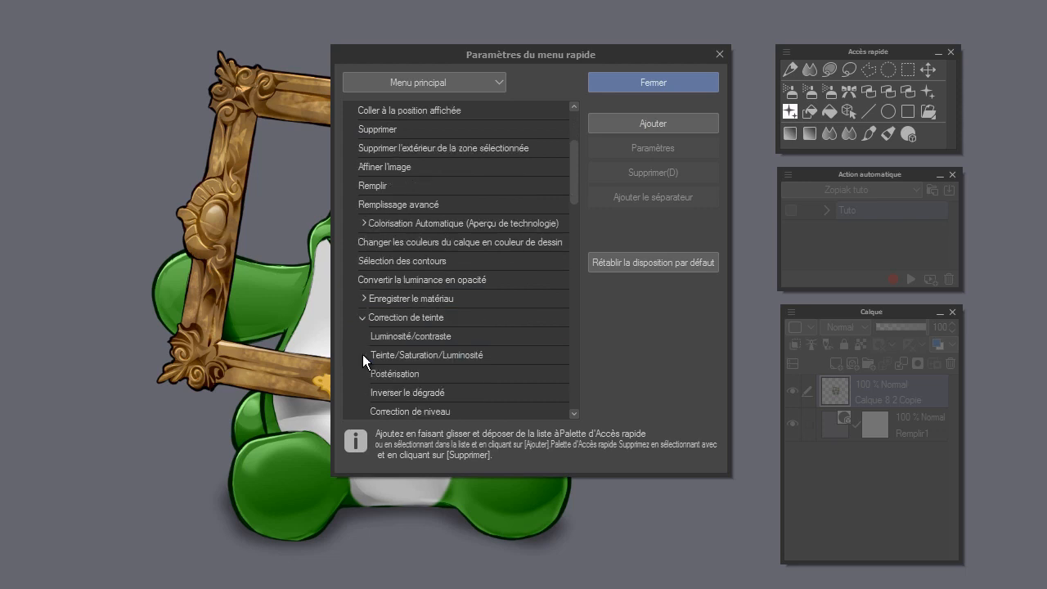
{"action": "scroll", "coordinate": [401, 413], "scroll_direction": "down", "scroll_amount": 5}
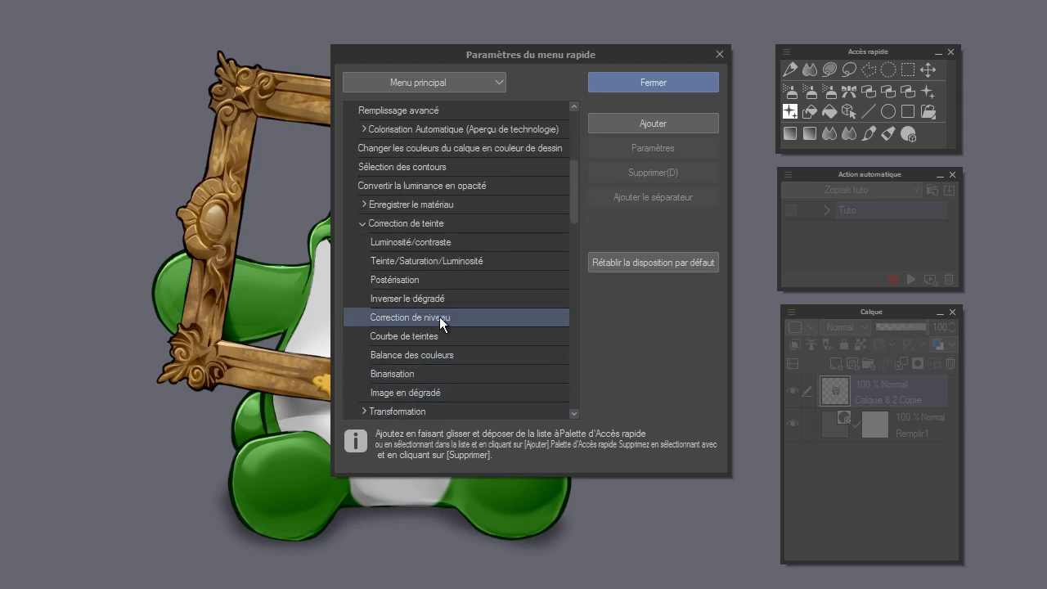
{"action": "left_click", "coordinate": [440, 317]}
{"action": "left_click", "coordinate": [643, 125]}
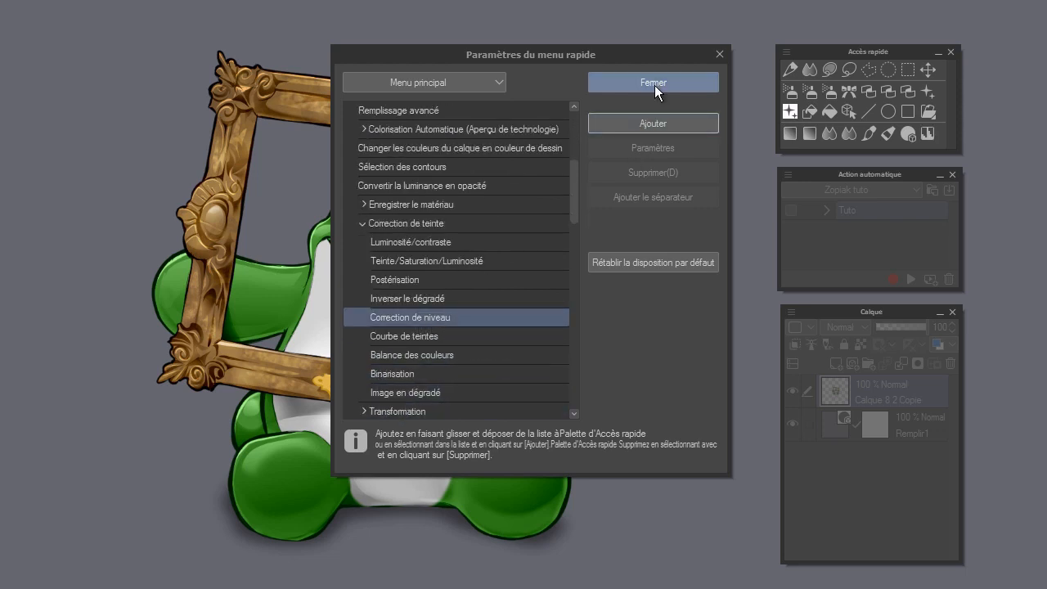
{"action": "left_click", "coordinate": [654, 83]}
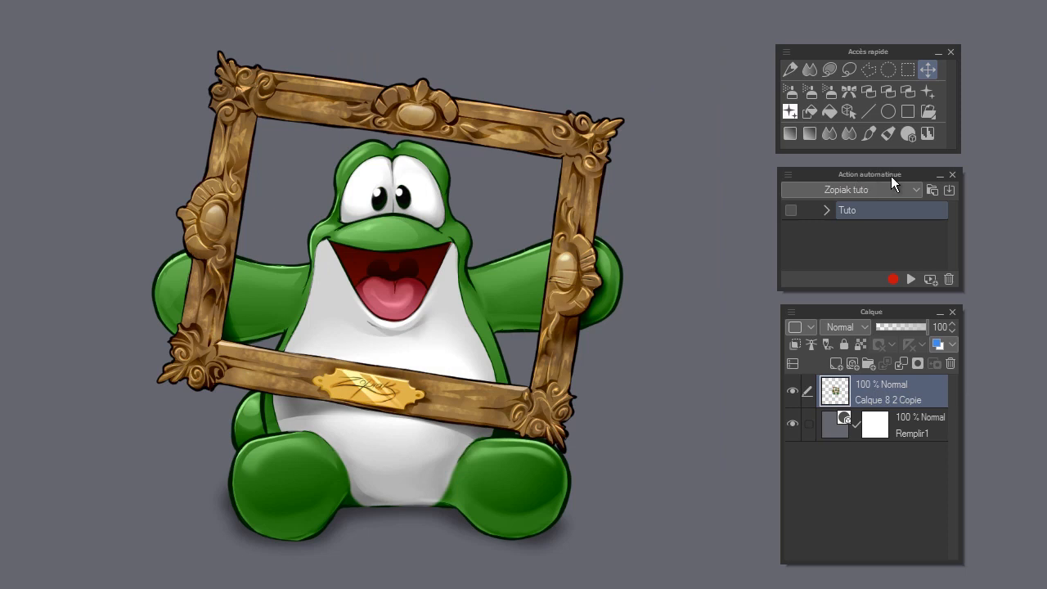
Create an auto action named "aberration chromatique" in the Zopiak tuto set and start recording it
{"action": "left_click", "coordinate": [936, 280]}
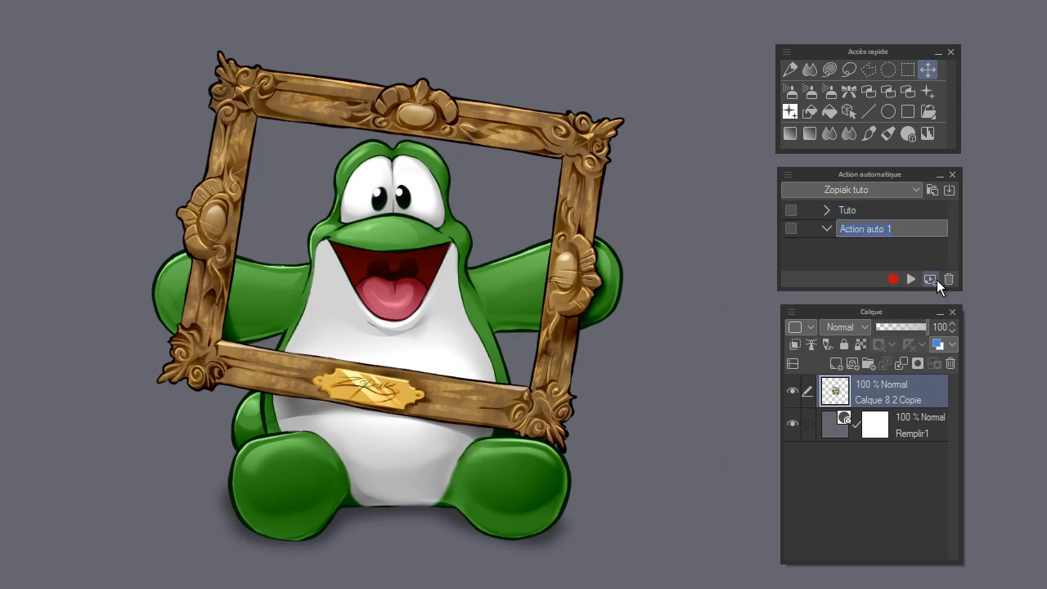
{"action": "type", "text": "aberration chromatique"}
{"action": "key", "text": "Return"}
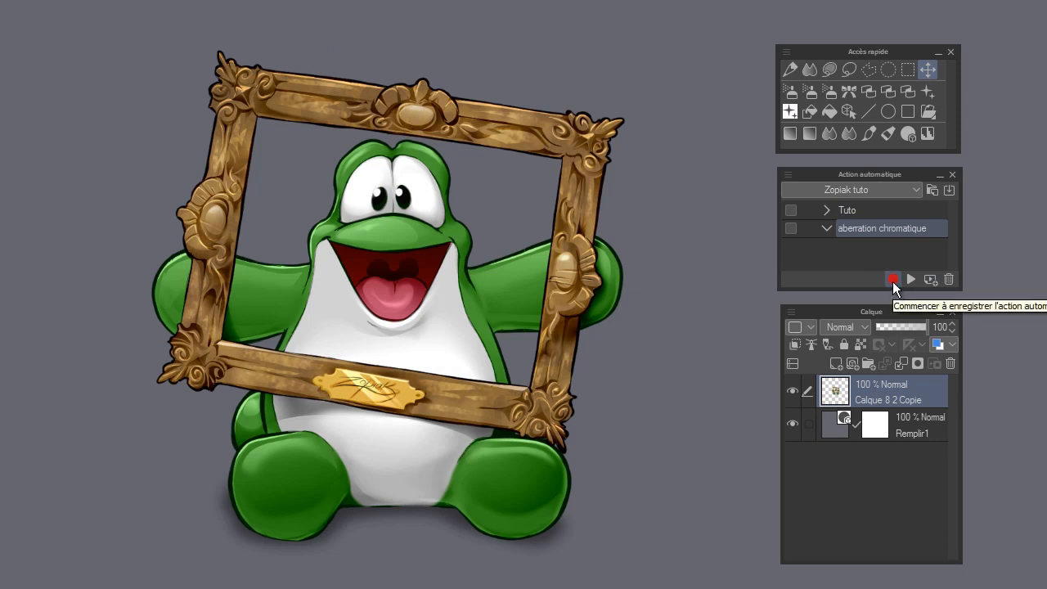
{"action": "left_click", "coordinate": [893, 280]}
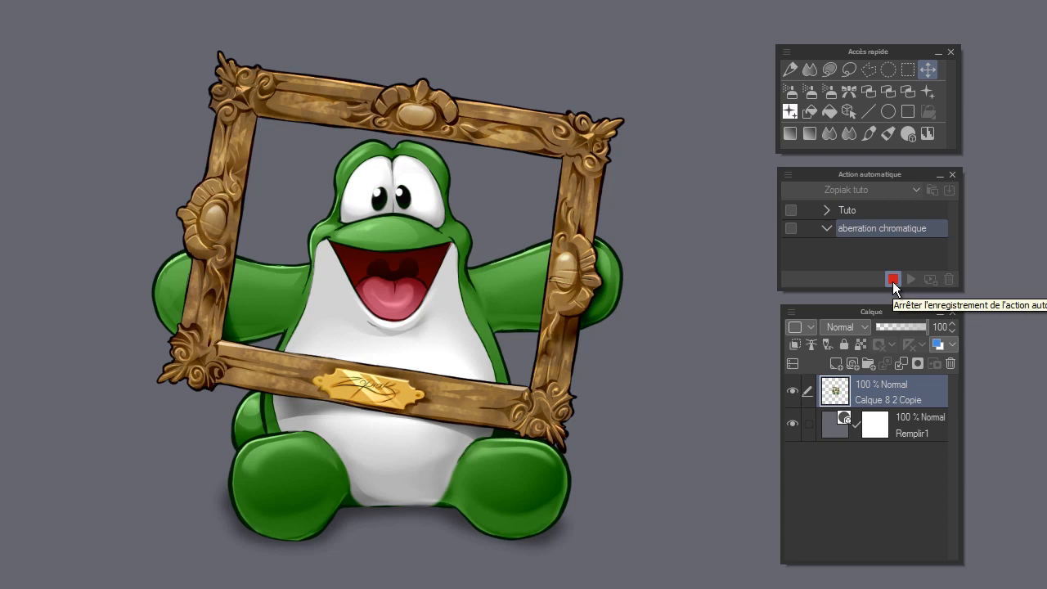
Put the character layer Calque 8 2 Copie into a new folder and name the folder "aberration chromatique"
{"action": "right_click", "coordinate": [876, 390]}
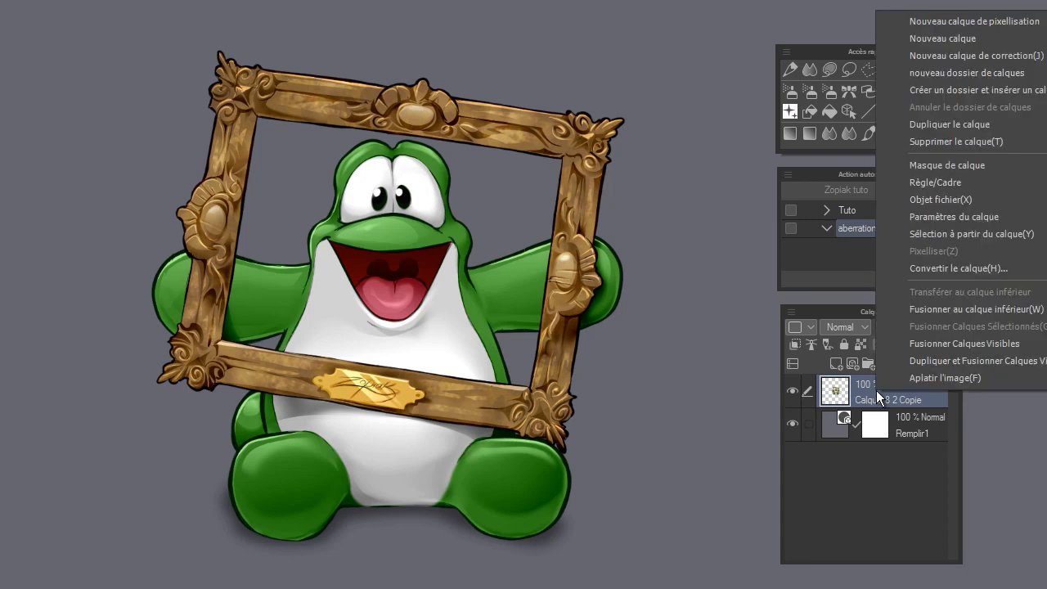
{"action": "left_click", "coordinate": [941, 92]}
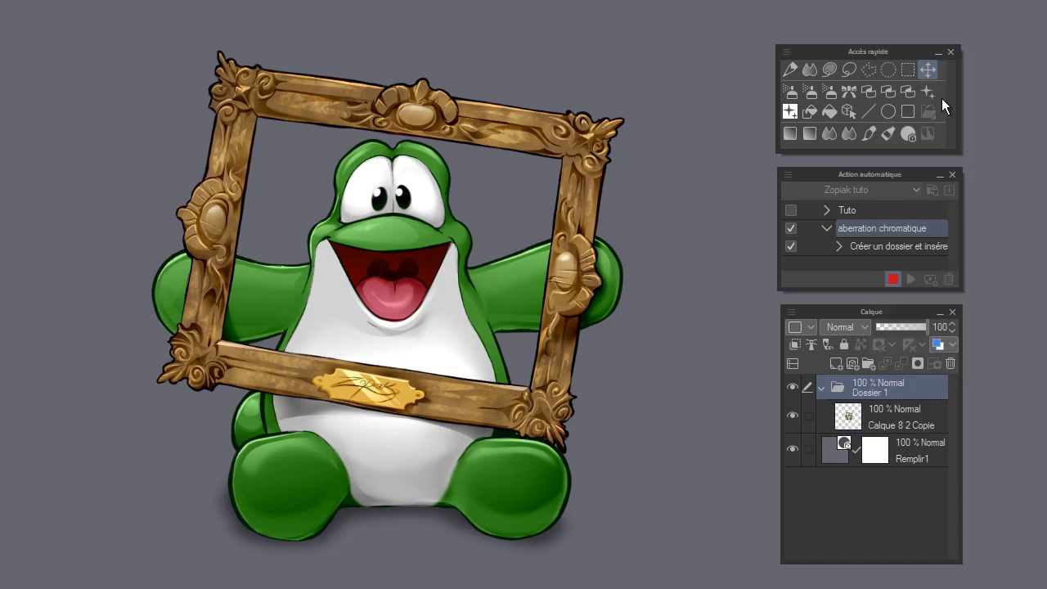
{"action": "double_click", "coordinate": [871, 396]}
{"action": "type", "text": "aberration chromatique"}
{"action": "key", "text": "Return"}
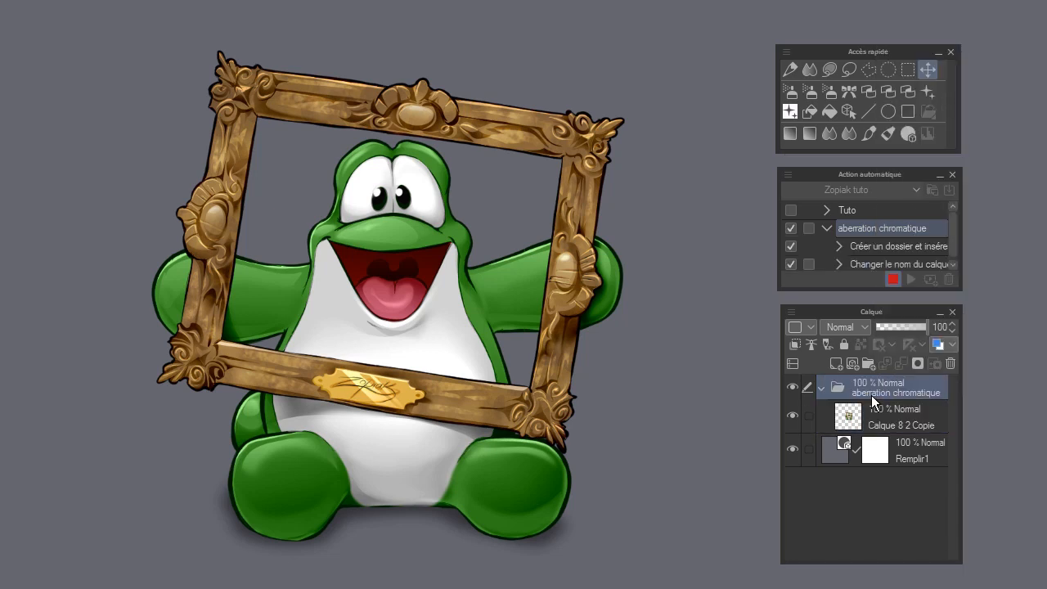
Make the layer below the folder active using the relative layer selection command and set its blending mode to Écran
{"action": "left_click", "coordinate": [0, 0]}
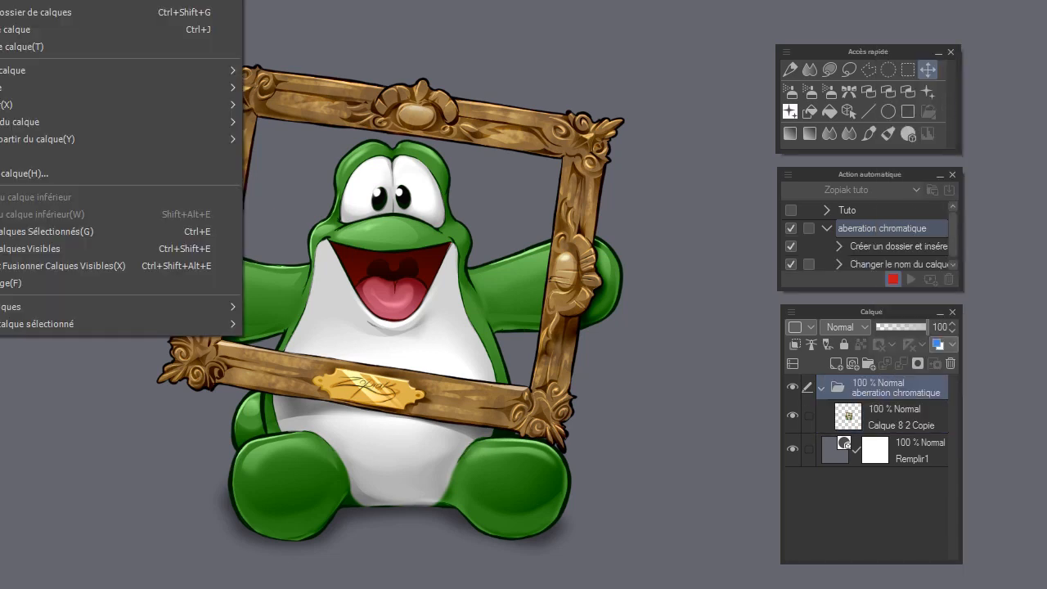
{"action": "mouse_move", "coordinate": [203, 328]}
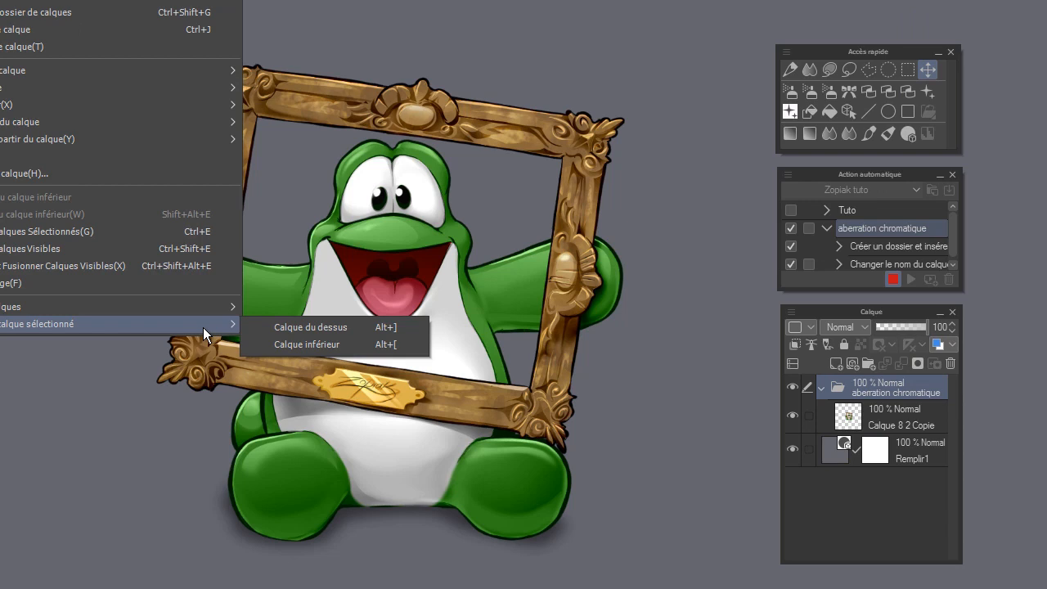
{"action": "left_click", "coordinate": [358, 345]}
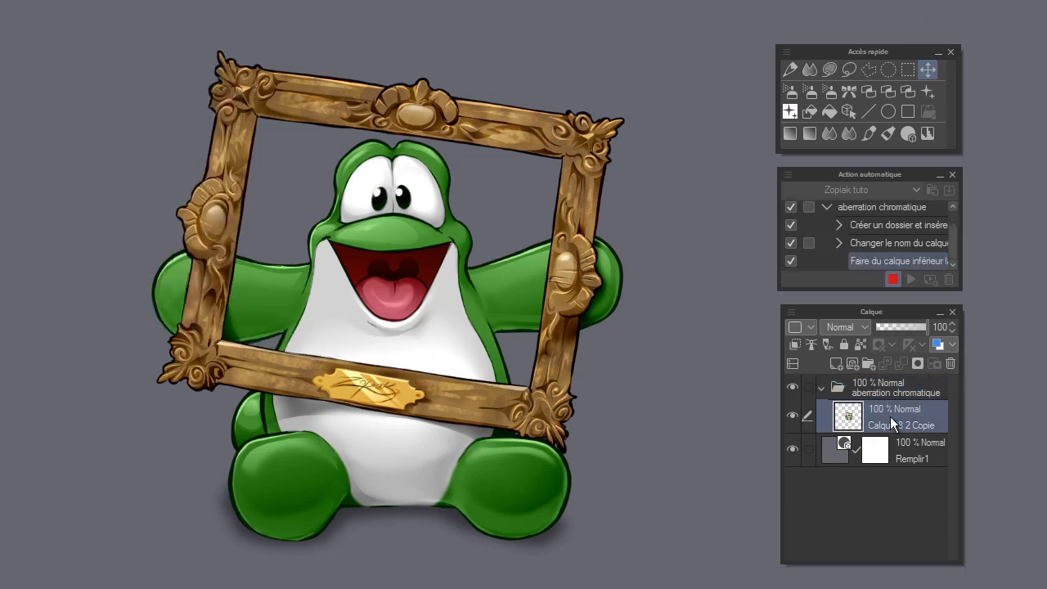
{"action": "left_click", "coordinate": [856, 331]}
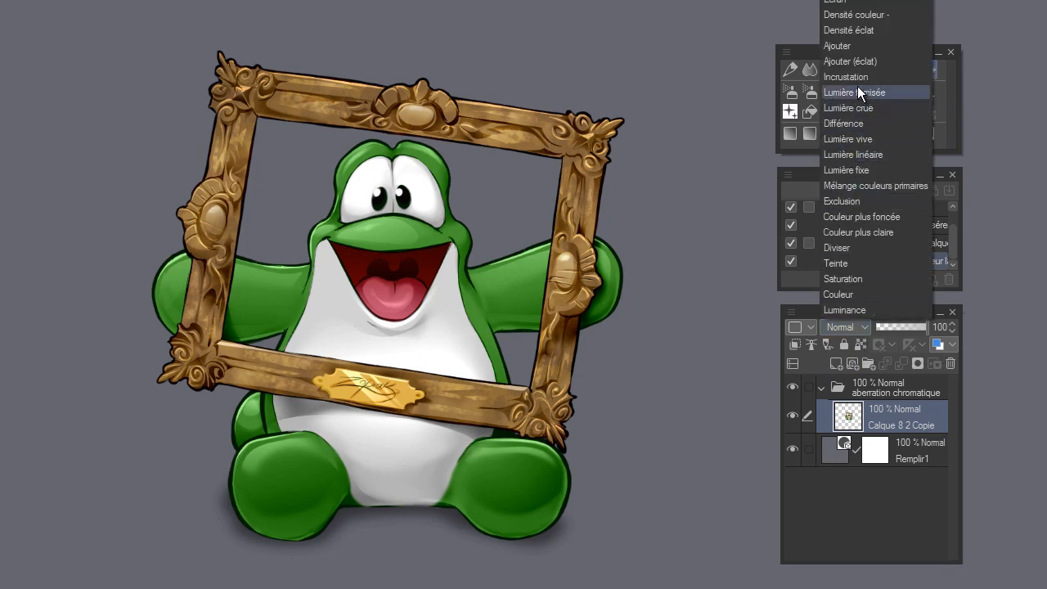
{"action": "left_click", "coordinate": [846, 6]}
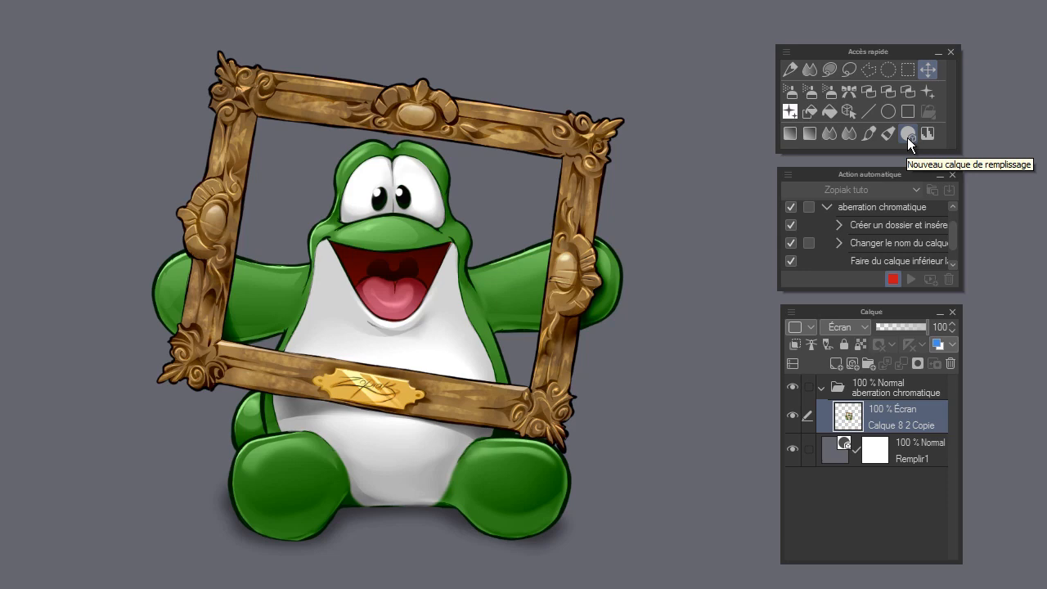
Add a black (HEX 000000) fill layer above the character layer inside the folder
{"action": "left_click", "coordinate": [907, 137]}
{"action": "left_click", "coordinate": [585, 386]}
{"action": "left_click_drag", "start_coordinate": [533, 428], "coordinate": [441, 487]}
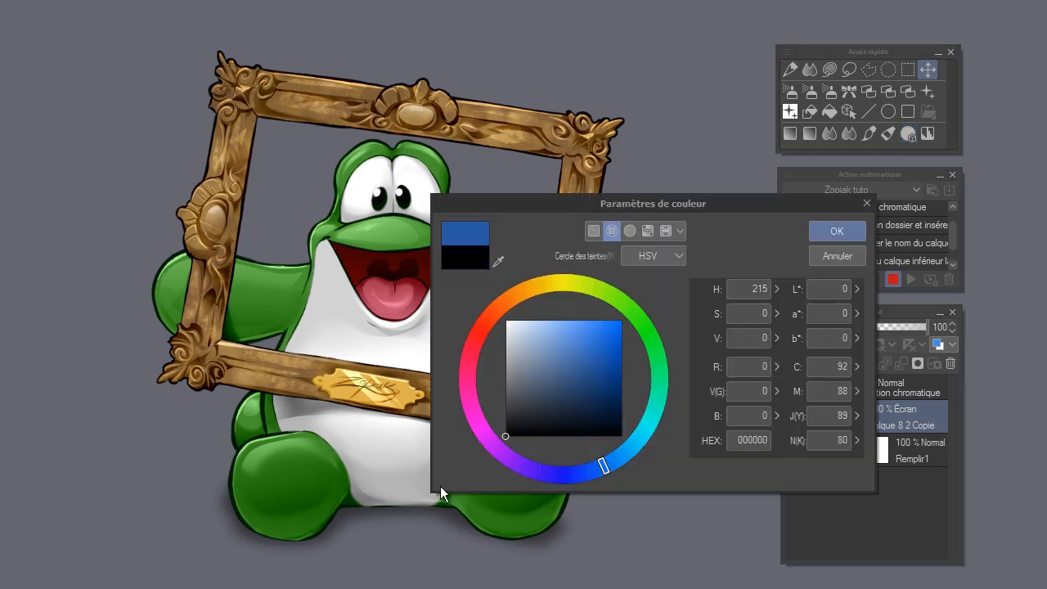
{"action": "left_click", "coordinate": [826, 235]}
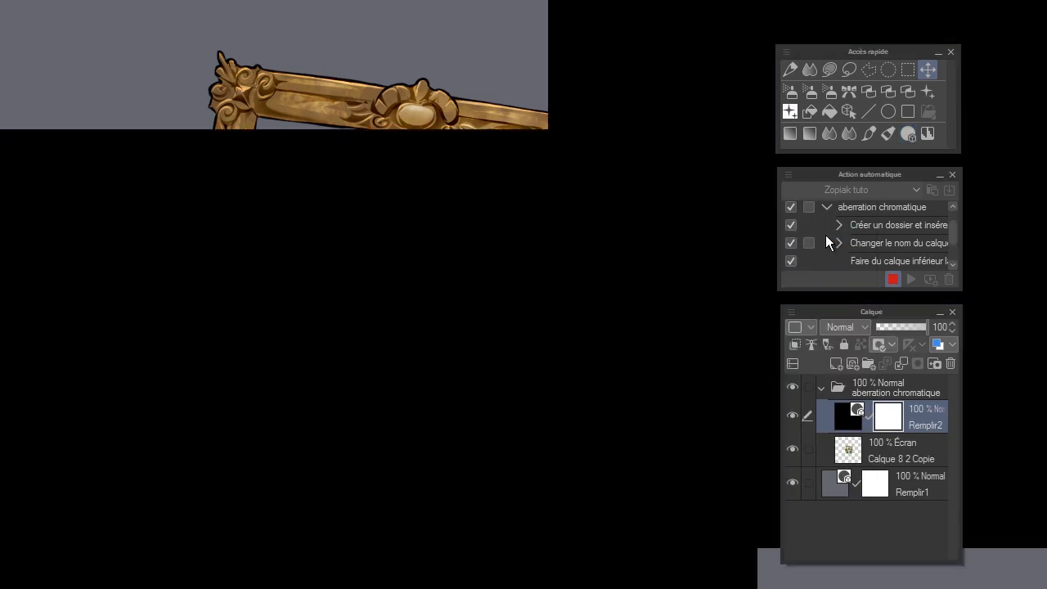
Select the character layer beneath the black fill with the relative selection command and move it to the top of the folder
{"action": "left_click", "coordinate": [2, 2]}
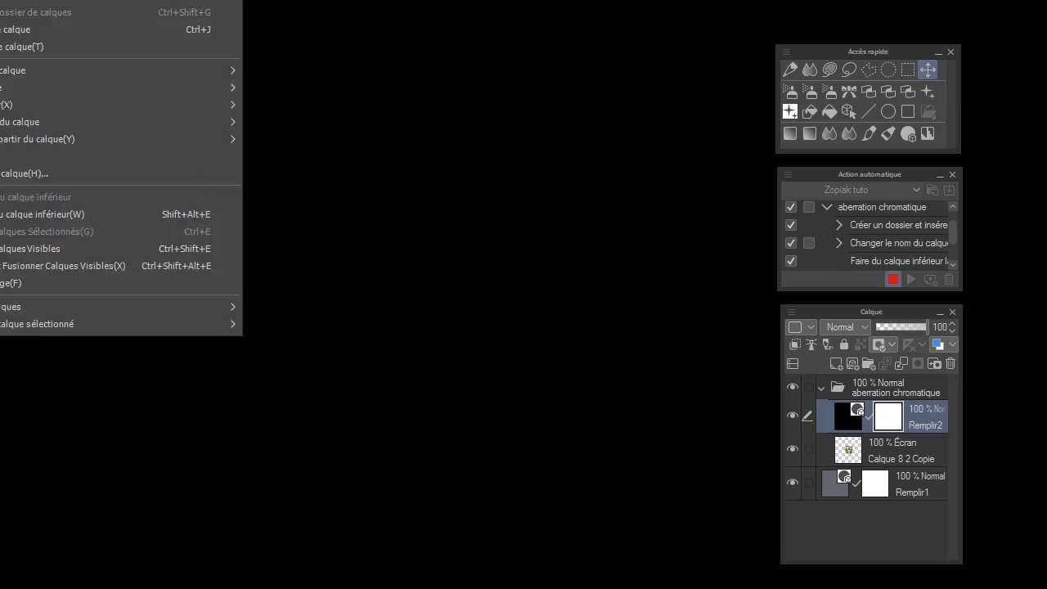
{"action": "mouse_move", "coordinate": [225, 321]}
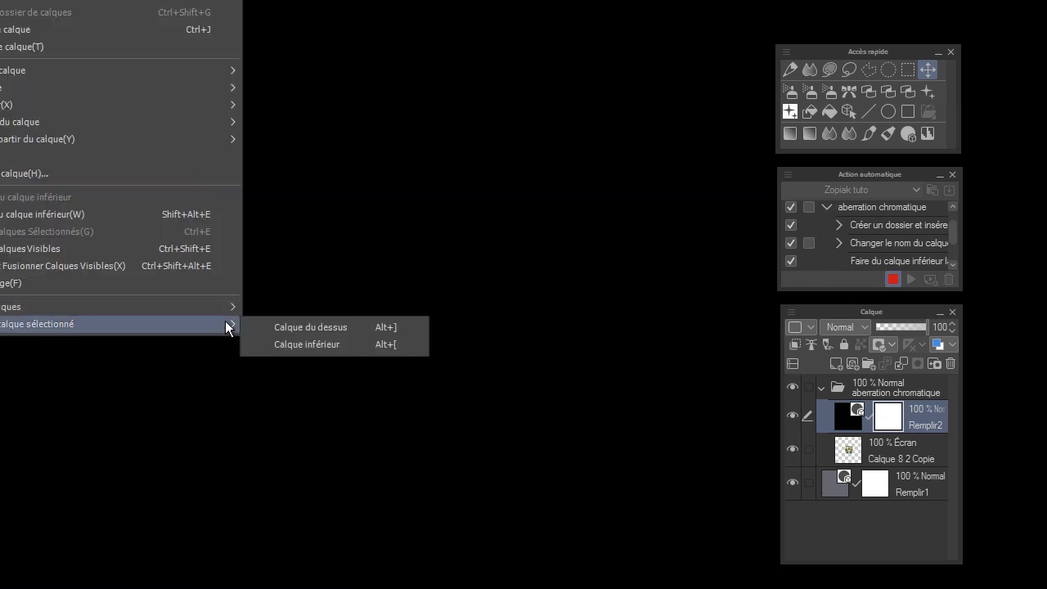
{"action": "left_click", "coordinate": [338, 342]}
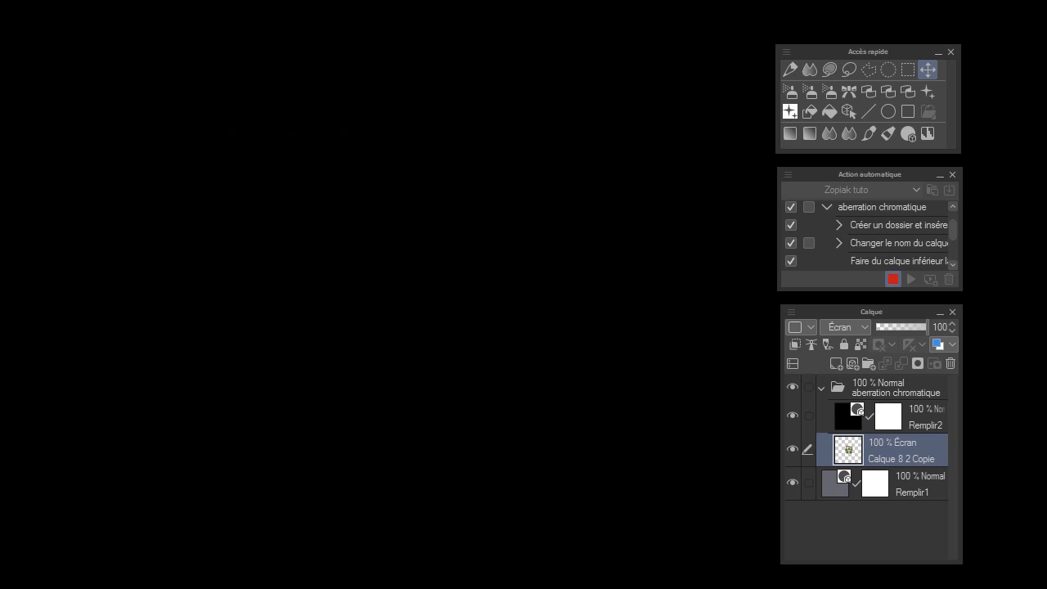
{"action": "left_click", "coordinate": [2, 2]}
{"action": "mouse_move", "coordinate": [193, 305]}
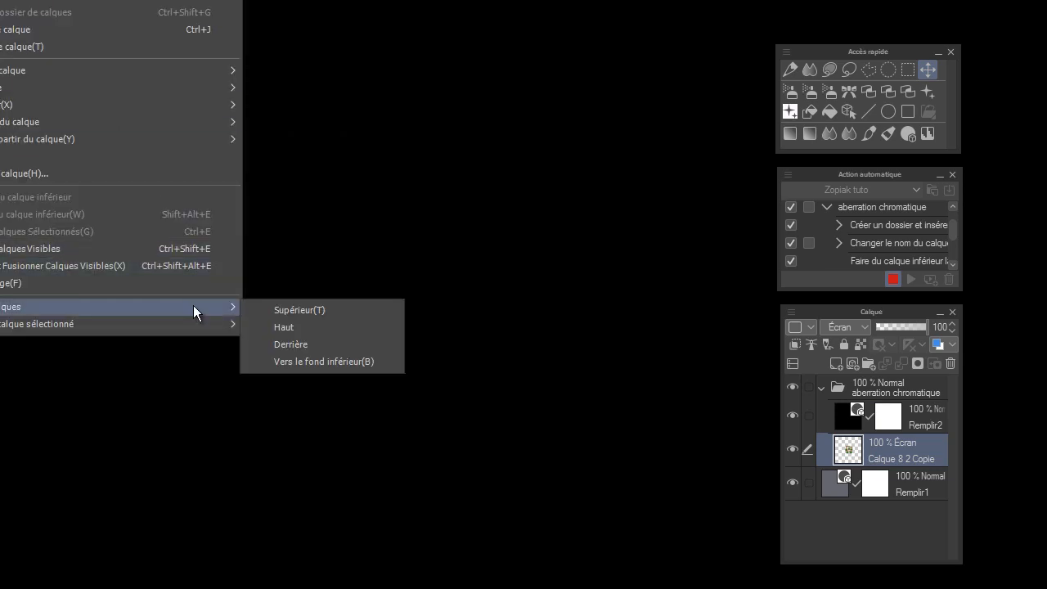
{"action": "left_click", "coordinate": [326, 313]}
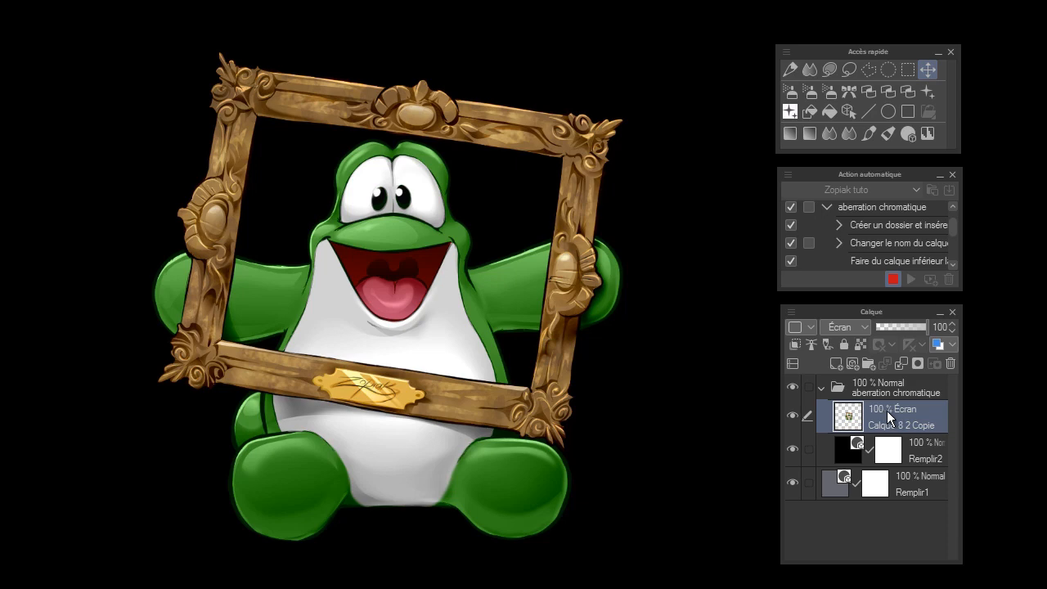
Duplicate the Écran-mode character layer twice inside the folder
{"action": "right_click", "coordinate": [887, 410]}
{"action": "left_click", "coordinate": [948, 145]}
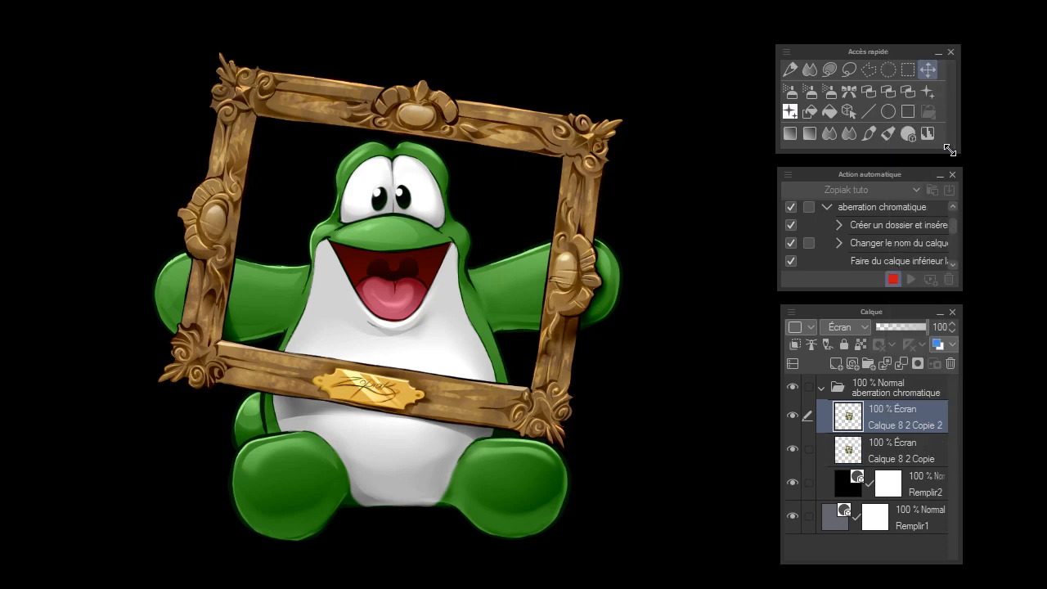
{"action": "right_click", "coordinate": [906, 403]}
{"action": "left_click", "coordinate": [933, 147]}
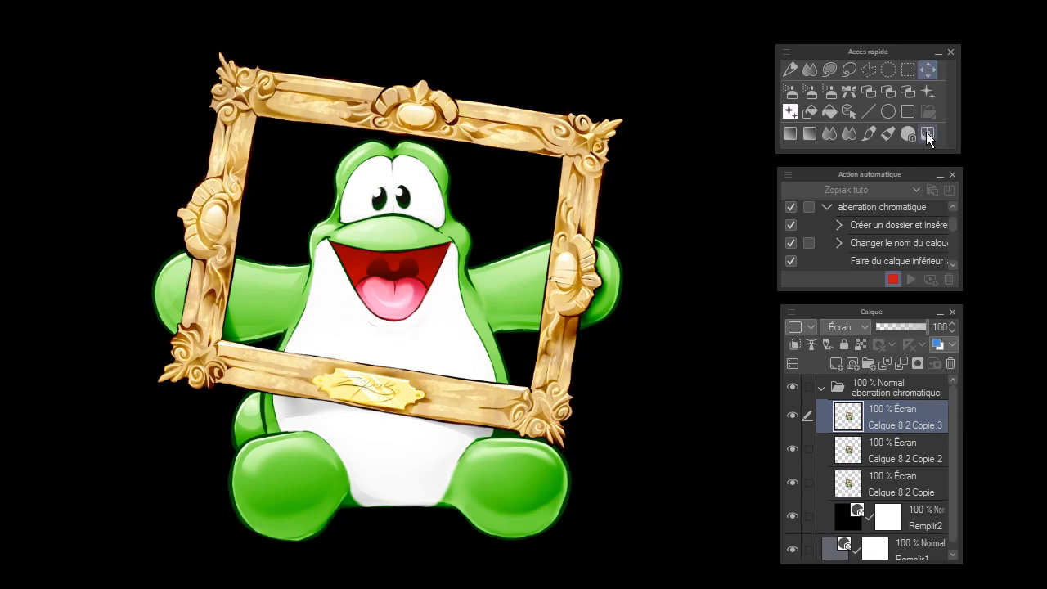
Start a level correction on the topmost character copy and lower the Vert channel's maximum output fully to black
{"action": "left_click", "coordinate": [927, 136]}
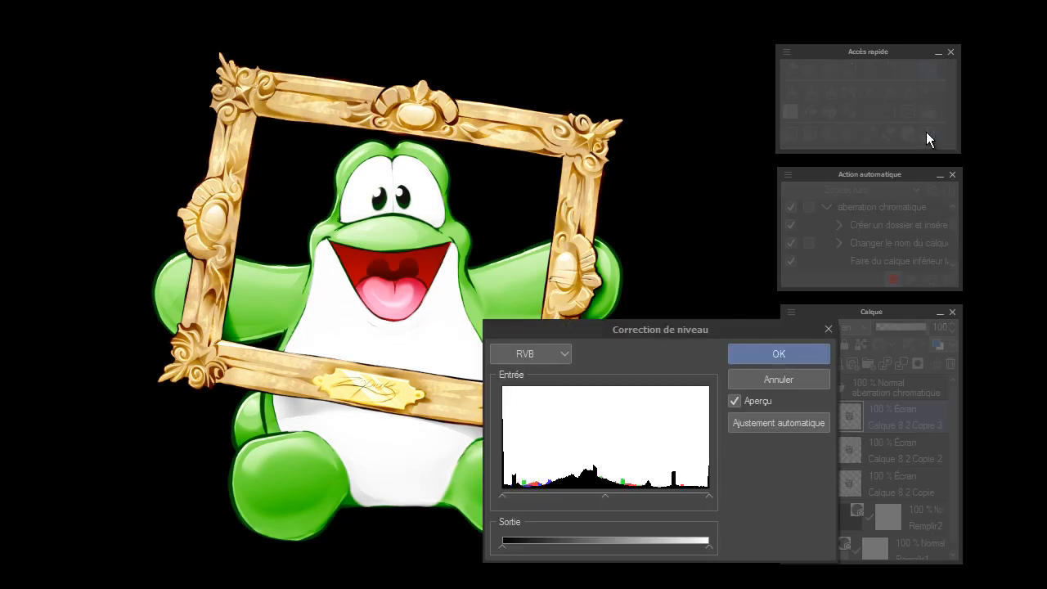
{"action": "left_click", "coordinate": [557, 357]}
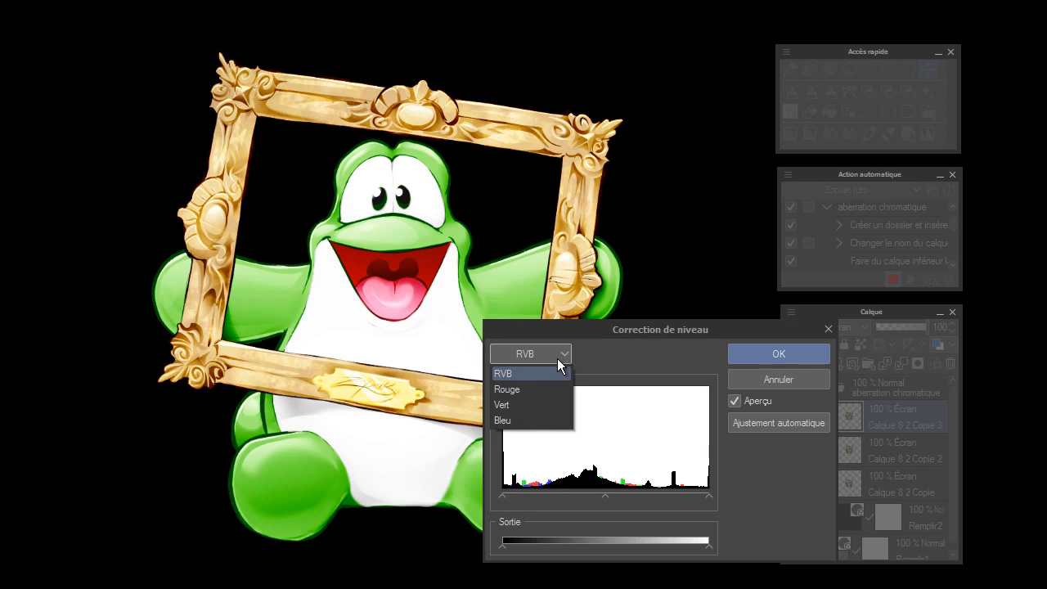
{"action": "left_click", "coordinate": [548, 403]}
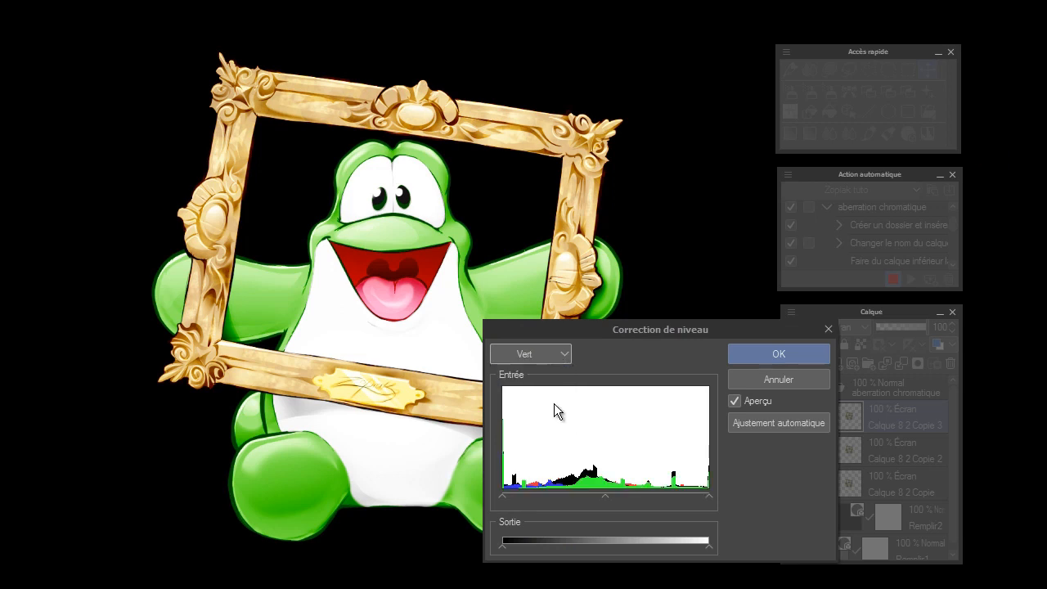
{"action": "left_click", "coordinate": [709, 545]}
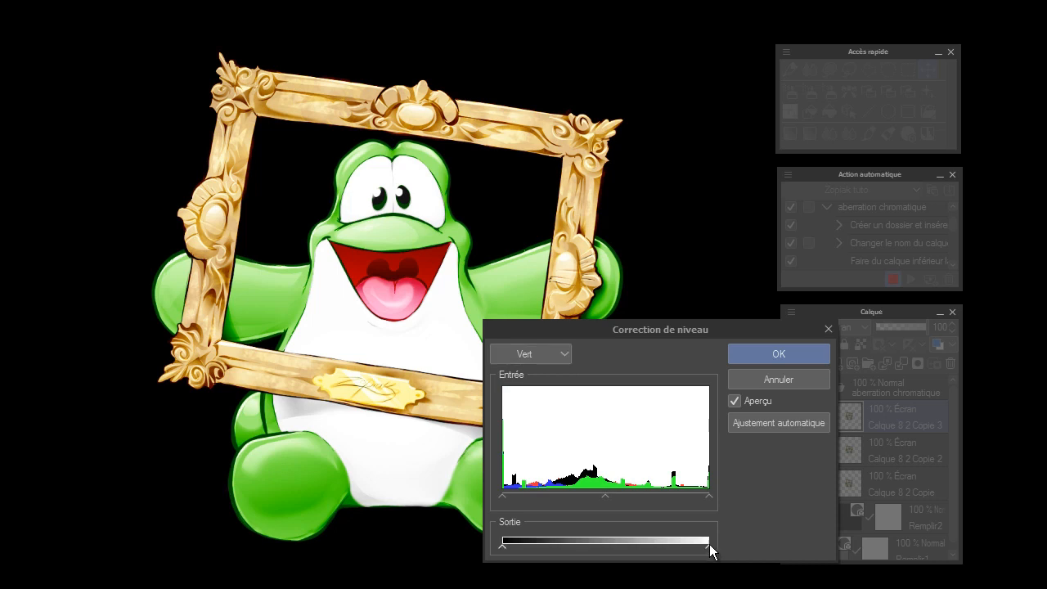
{"action": "left_click_drag", "start_coordinate": [526, 545], "coordinate": [495, 544]}
Lower the Bleu channel's maximum output fully to black in the same level correction
{"action": "left_click", "coordinate": [546, 355]}
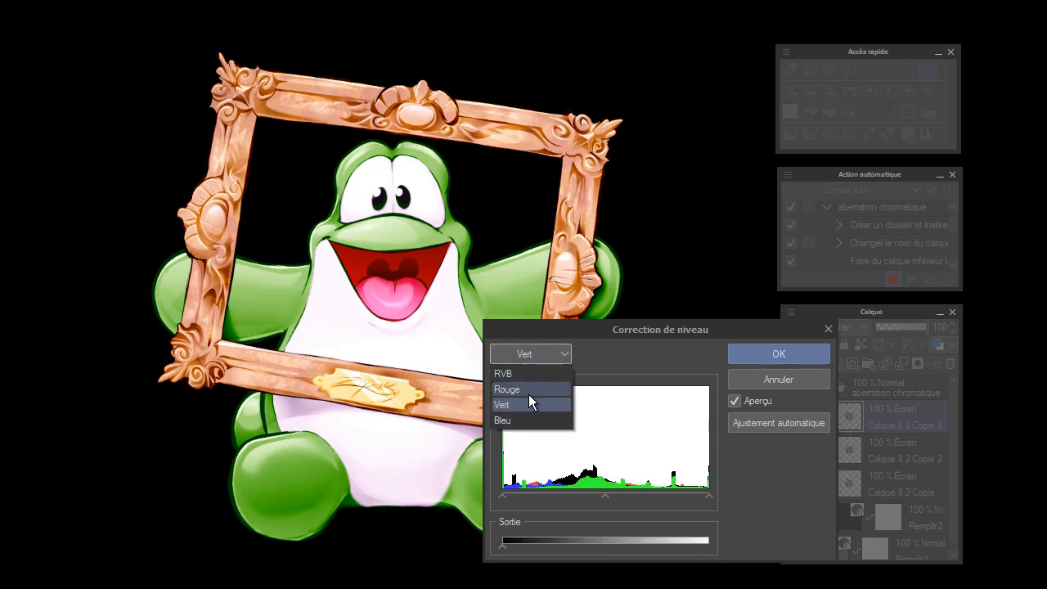
{"action": "left_click", "coordinate": [533, 422]}
{"action": "left_click", "coordinate": [710, 545]}
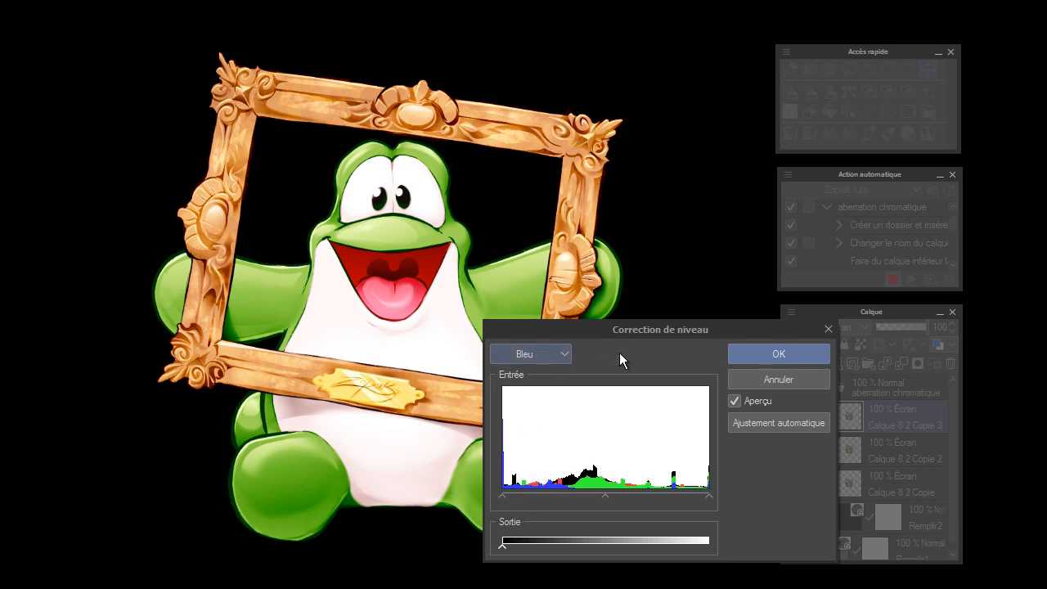
Apply the level correction, rename the topmost copy R, and select the layer below it with the relative selection command
{"action": "left_click", "coordinate": [750, 353]}
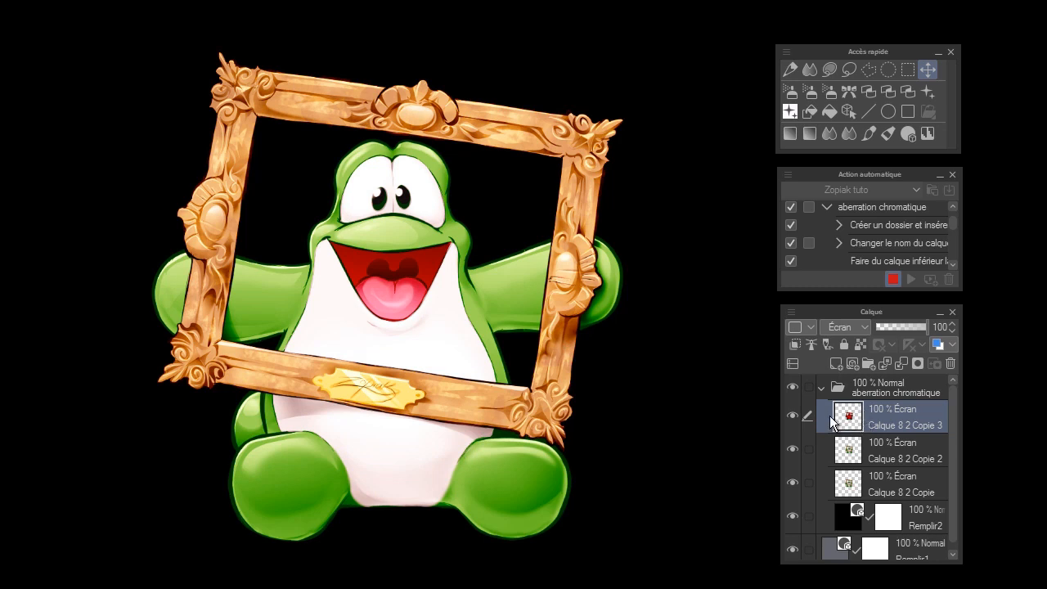
{"action": "double_click", "coordinate": [886, 423]}
{"action": "type", "text": "R"}
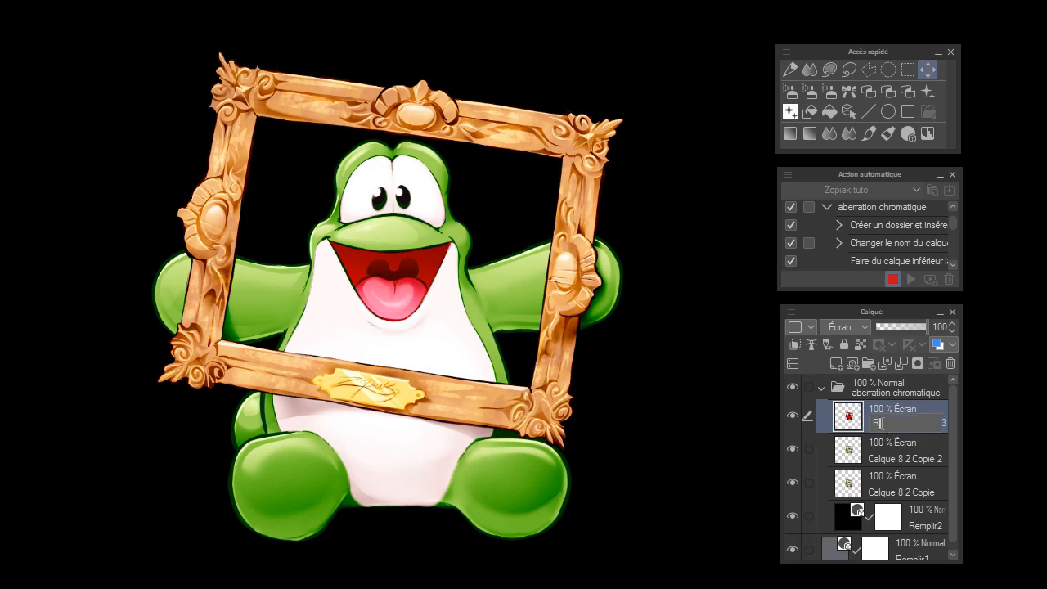
{"action": "key", "text": "Return"}
{"action": "left_click", "coordinate": [9, 1]}
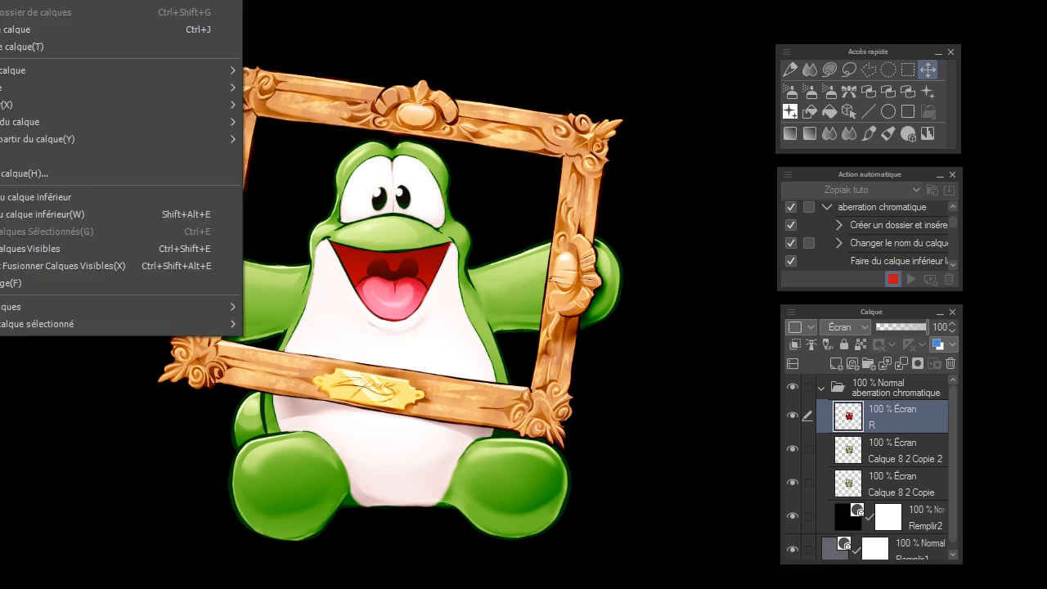
{"action": "mouse_move", "coordinate": [158, 320]}
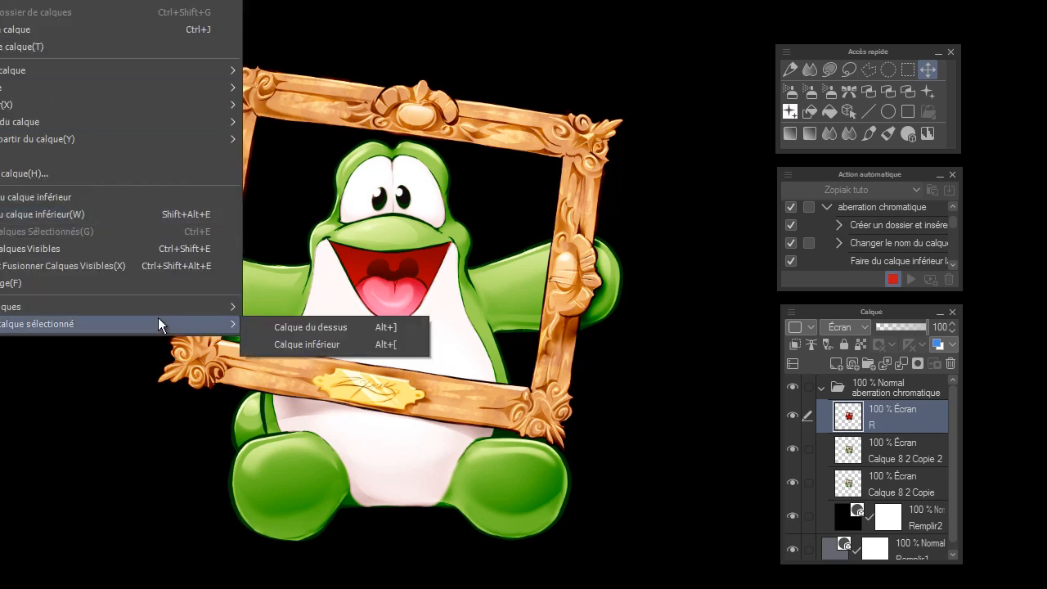
{"action": "left_click", "coordinate": [335, 345]}
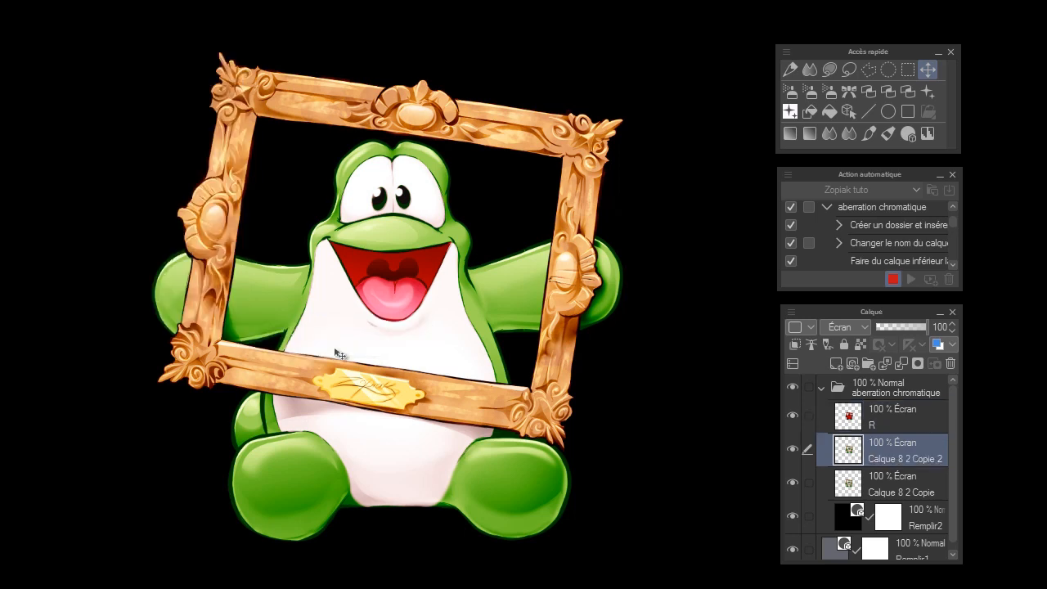
Apply a level correction to the middle character copy, lowering the Rouge and Bleu channels' maximum output fully to black
{"action": "left_click", "coordinate": [927, 134]}
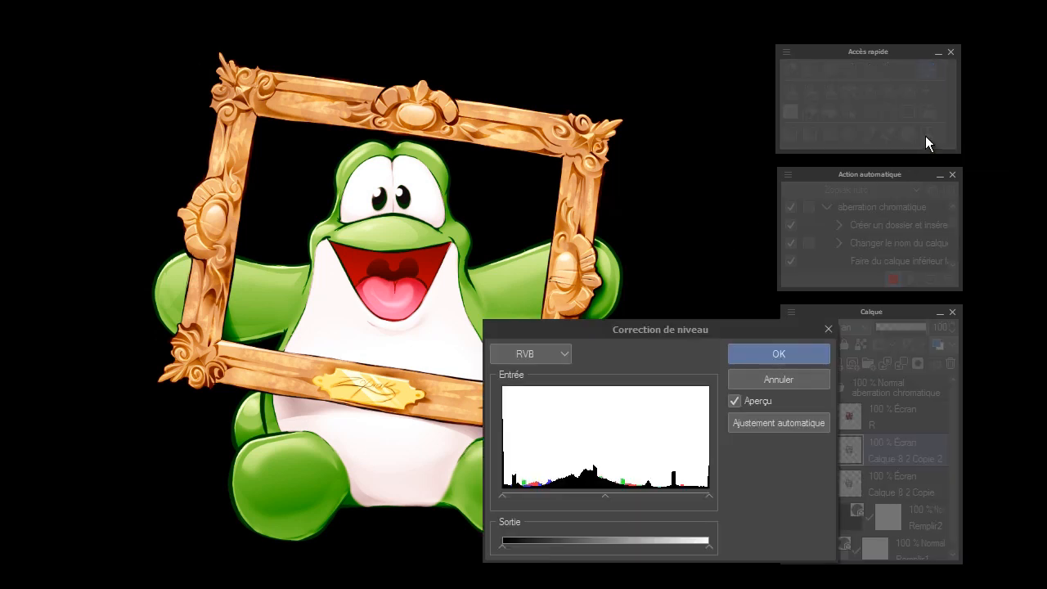
{"action": "left_click", "coordinate": [530, 353]}
{"action": "left_click", "coordinate": [535, 391]}
{"action": "left_click", "coordinate": [530, 353]}
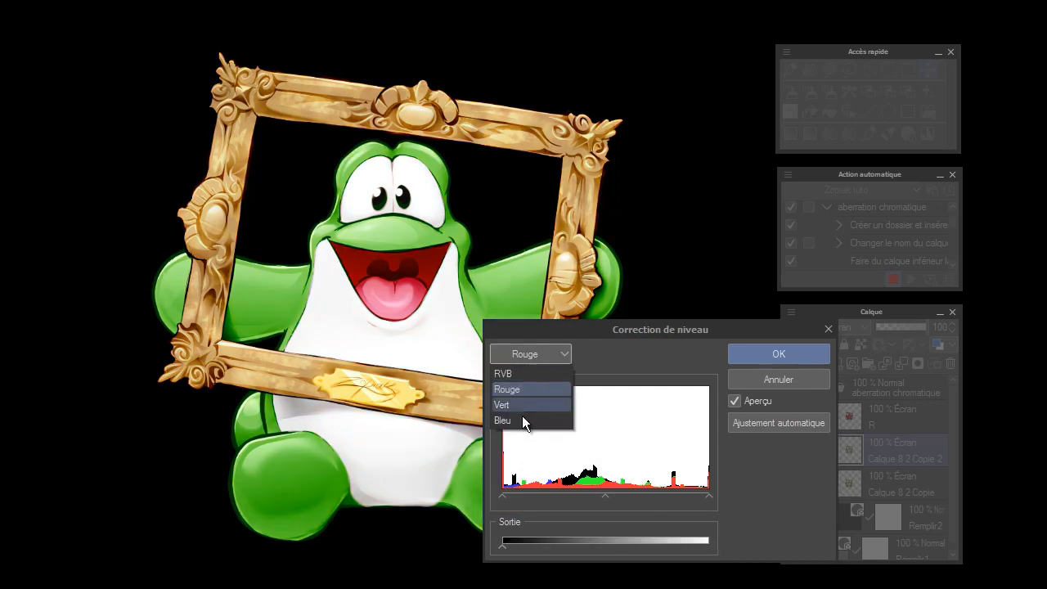
{"action": "left_click", "coordinate": [523, 421]}
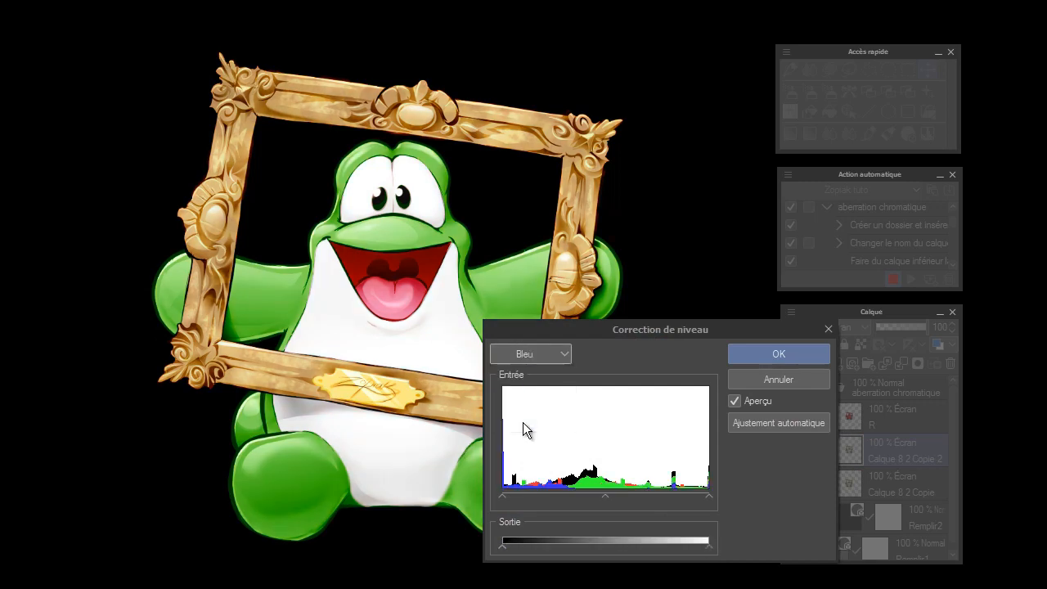
{"action": "left_click", "coordinate": [770, 352]}
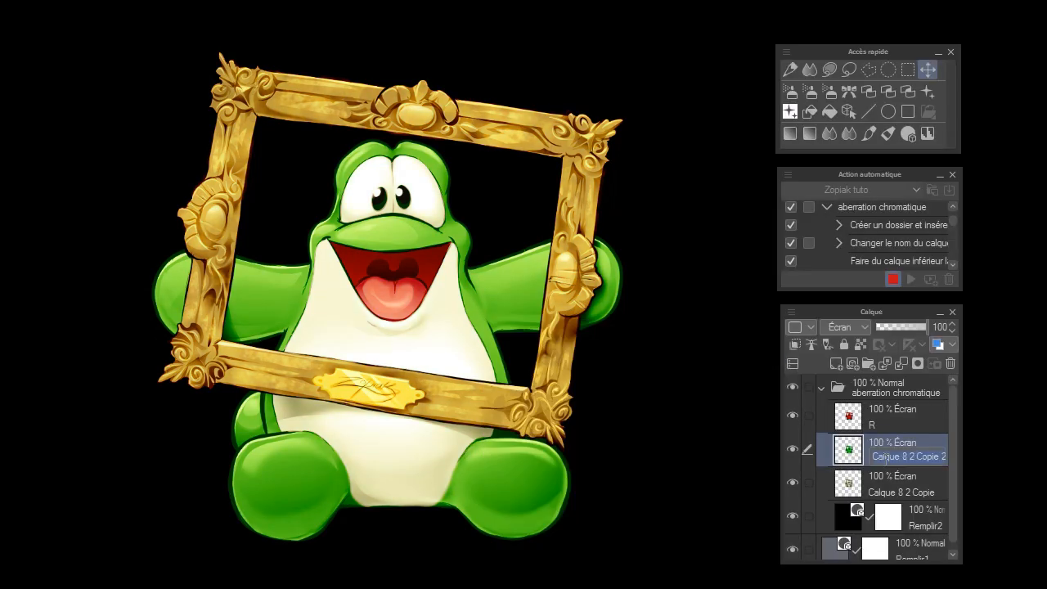
Rename the middle copy V and select the layer below it with the relative selection command
{"action": "type", "text": "V"}
{"action": "key", "text": "Return"}
{"action": "key", "text": "alt+l"}
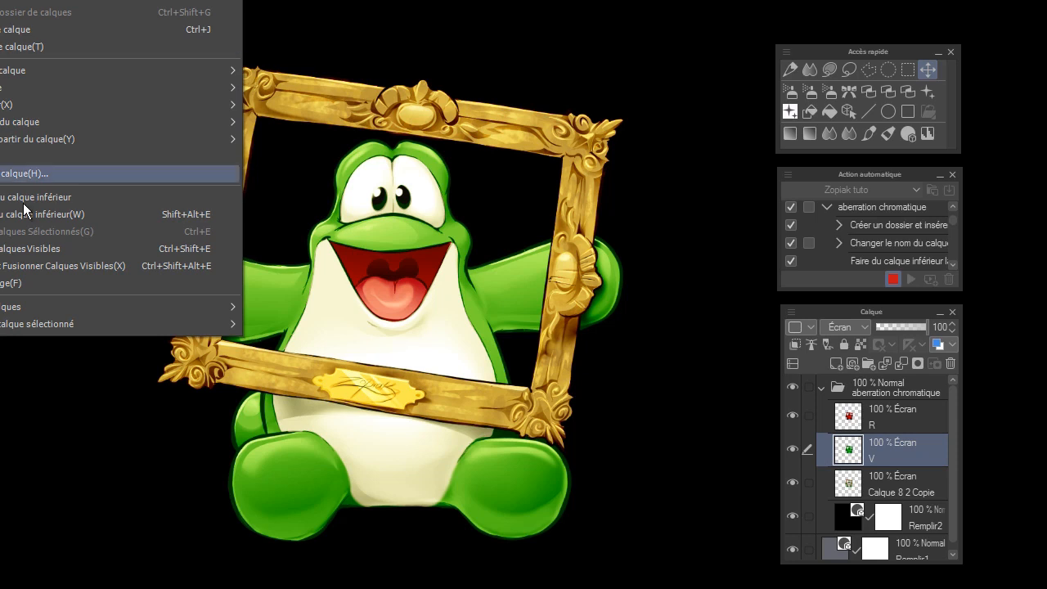
{"action": "mouse_move", "coordinate": [83, 324]}
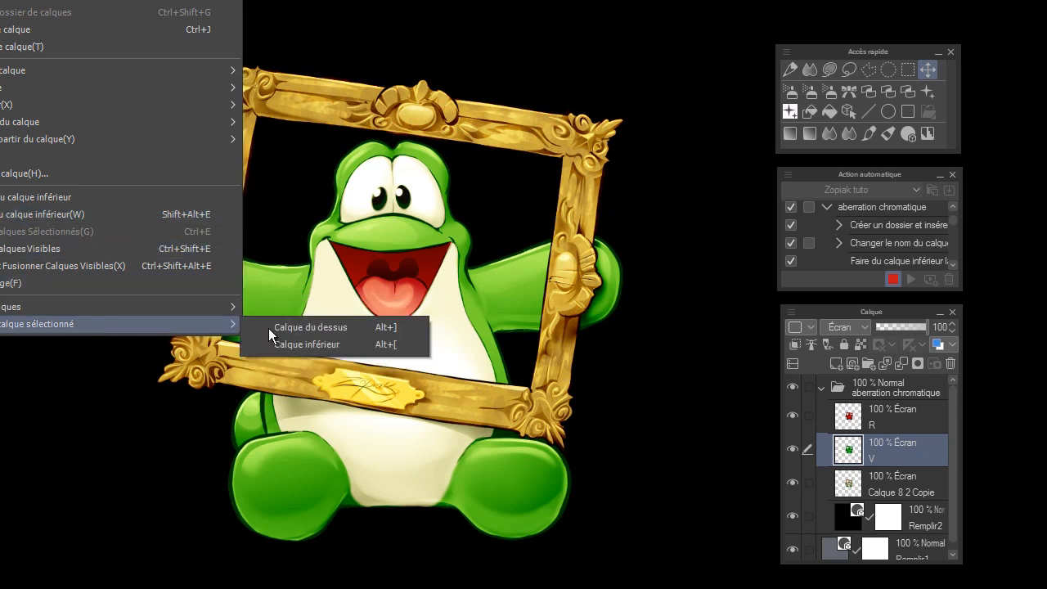
{"action": "left_click", "coordinate": [341, 345]}
Apply a level correction to the lowest character copy, lowering the Rouge and Vert channels' maximum output fully to black
{"action": "left_click", "coordinate": [927, 135]}
{"action": "left_click", "coordinate": [556, 353]}
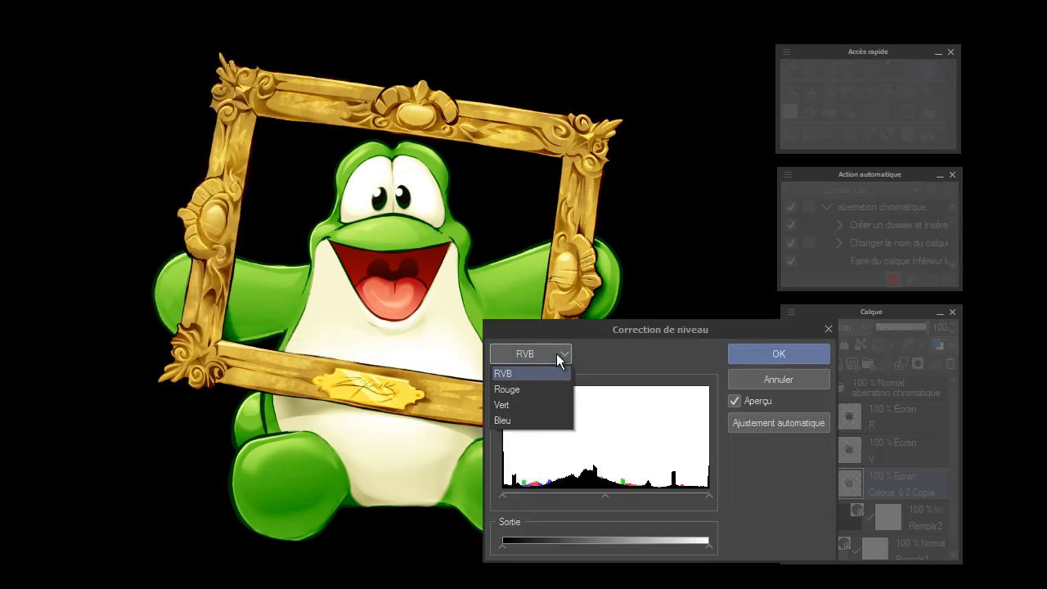
{"action": "left_click", "coordinate": [548, 388]}
{"action": "left_click_drag", "start_coordinate": [710, 547], "coordinate": [451, 545]}
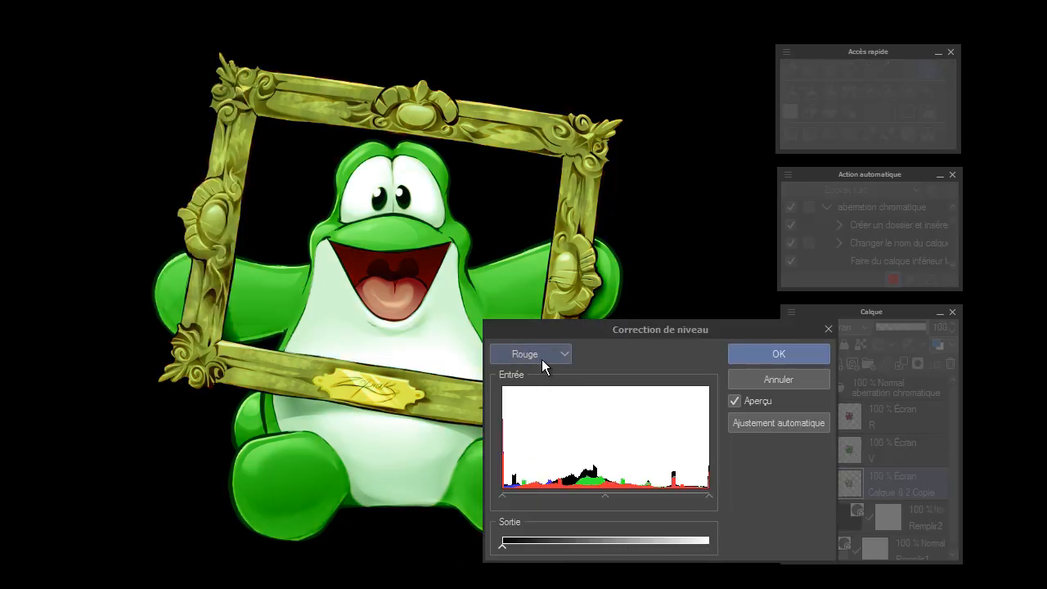
{"action": "left_click", "coordinate": [541, 357]}
{"action": "left_click", "coordinate": [547, 406]}
{"action": "left_click_drag", "start_coordinate": [710, 547], "coordinate": [432, 542]}
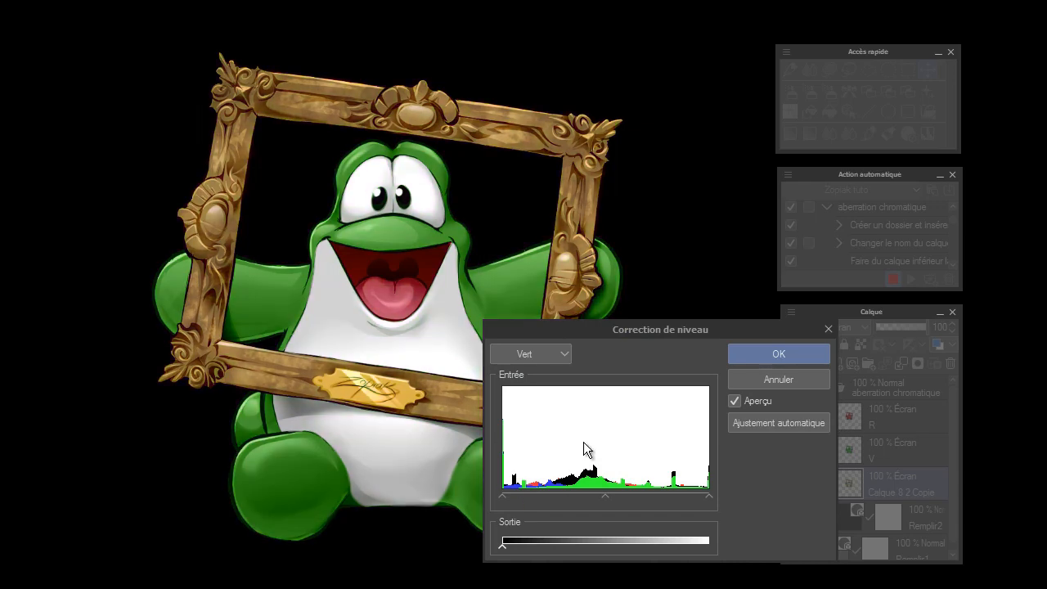
{"action": "left_click", "coordinate": [744, 354]}
Rename the lowest character copy B and stop recording the auto action
{"action": "double_click", "coordinate": [876, 490]}
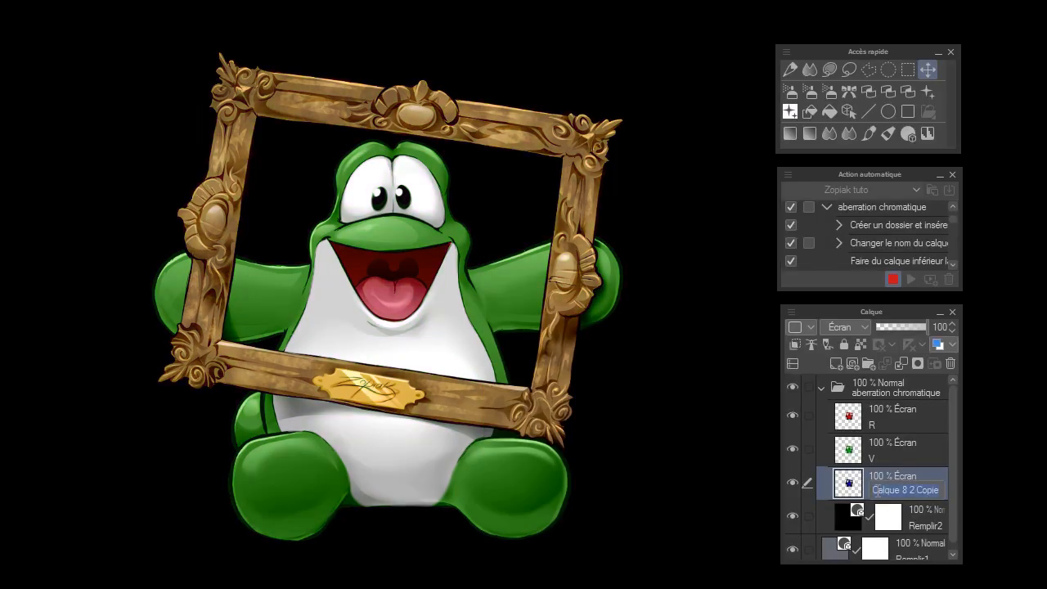
{"action": "type", "text": "B"}
{"action": "key", "text": "Return"}
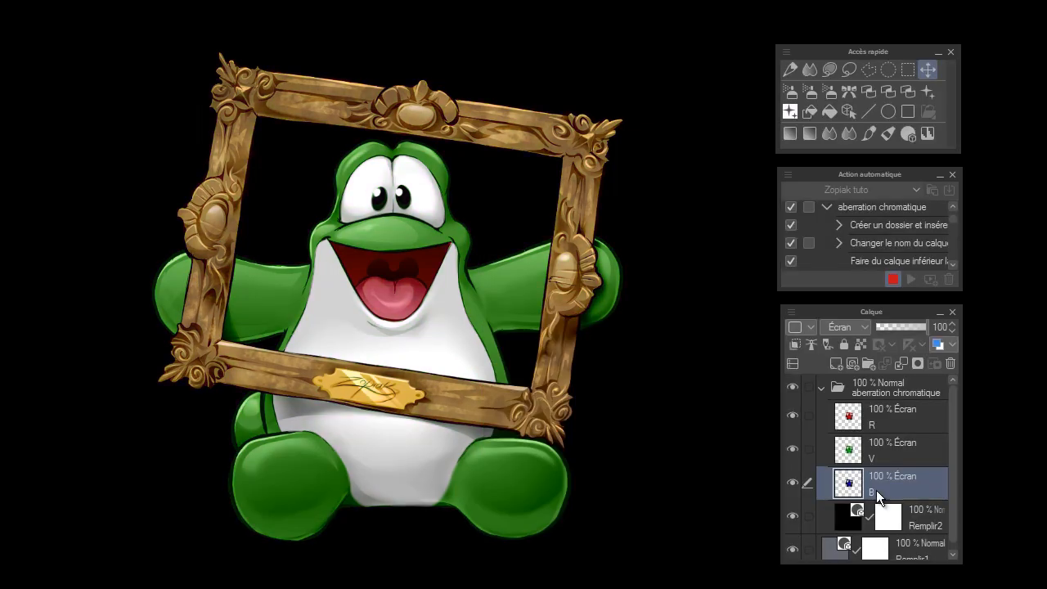
{"action": "left_click", "coordinate": [892, 280]}
Shift the R layer slightly out of alignment on the canvas and delete the aberration chromatique folder
{"action": "left_click", "coordinate": [883, 421]}
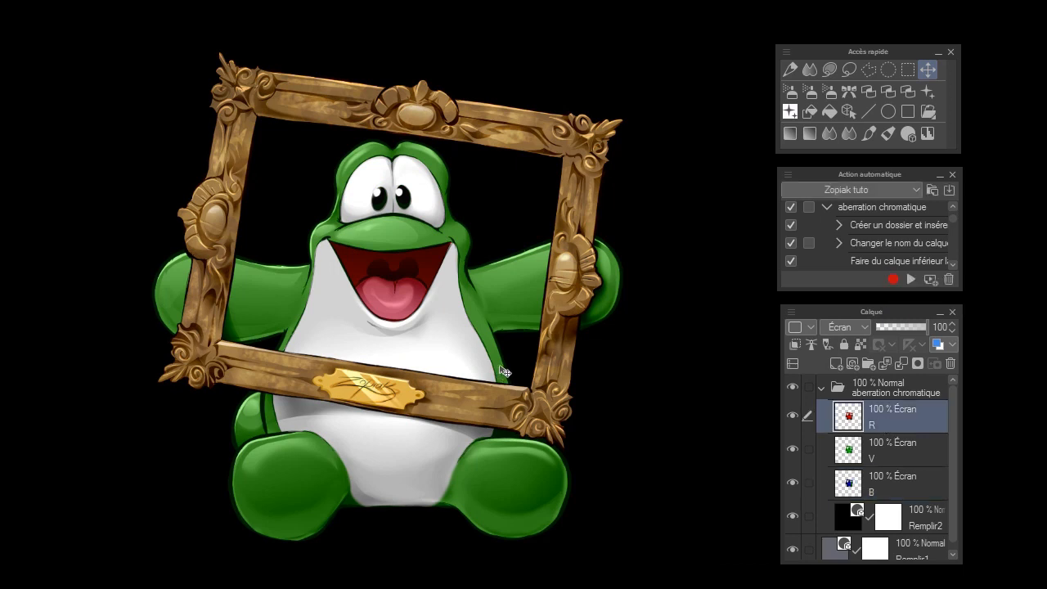
{"action": "mouse_move", "coordinate": [498, 373]}
{"action": "left_mouse_down"}
{"action": "mouse_move", "coordinate": [515, 366]}
{"action": "mouse_move", "coordinate": [508, 371]}
{"action": "left_mouse_up"}
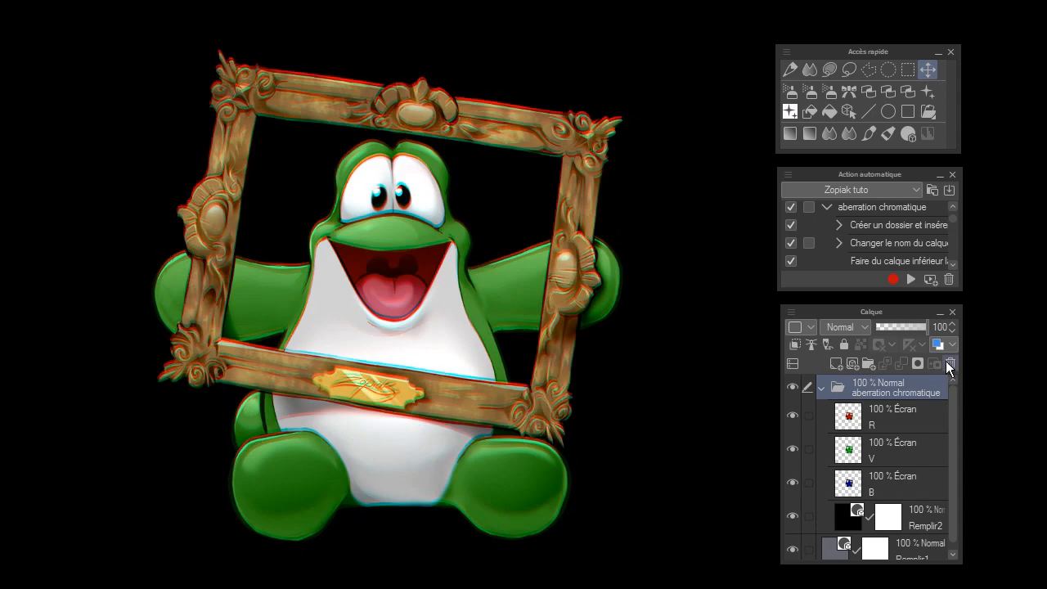
{"action": "left_click", "coordinate": [949, 364]}
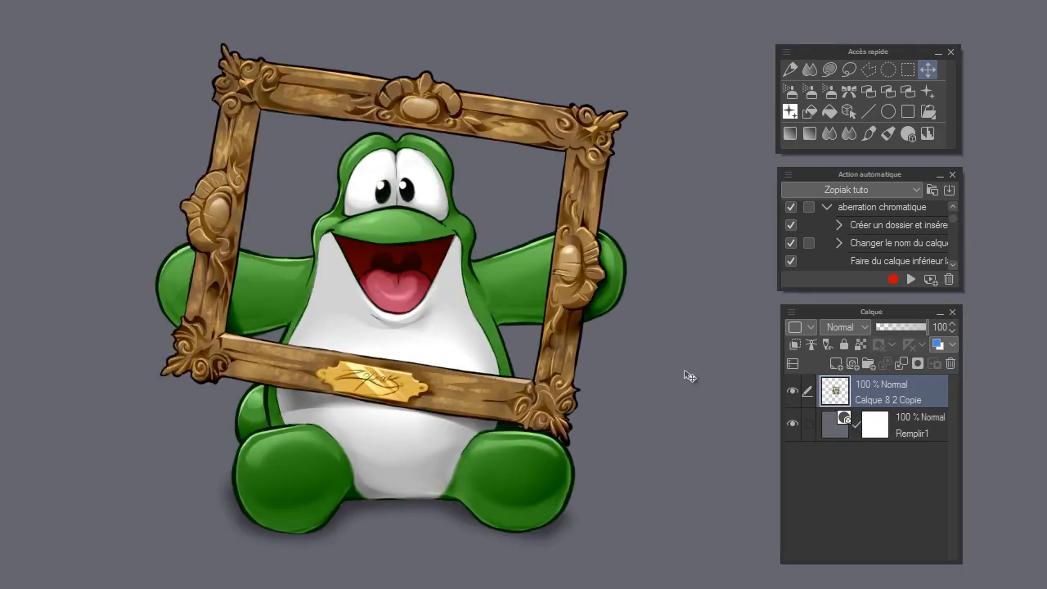
Play the aberration chromatique auto action on the original character layer and delete the folder it creates
{"action": "scroll", "coordinate": [867, 228], "scroll_direction": "up", "scroll_amount": 1}
{"action": "left_click", "coordinate": [867, 228]}
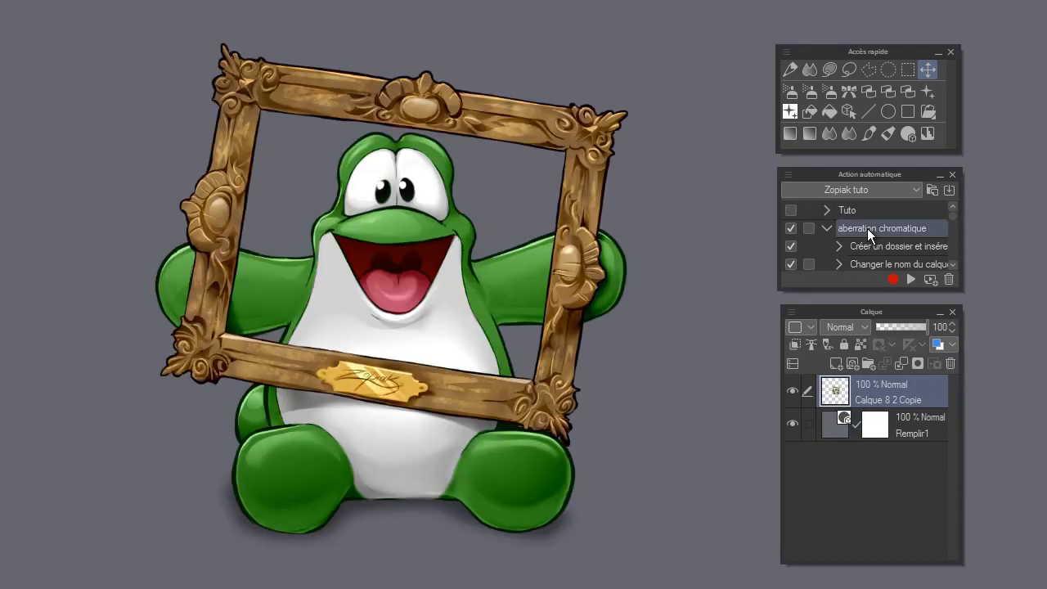
{"action": "left_click", "coordinate": [910, 280]}
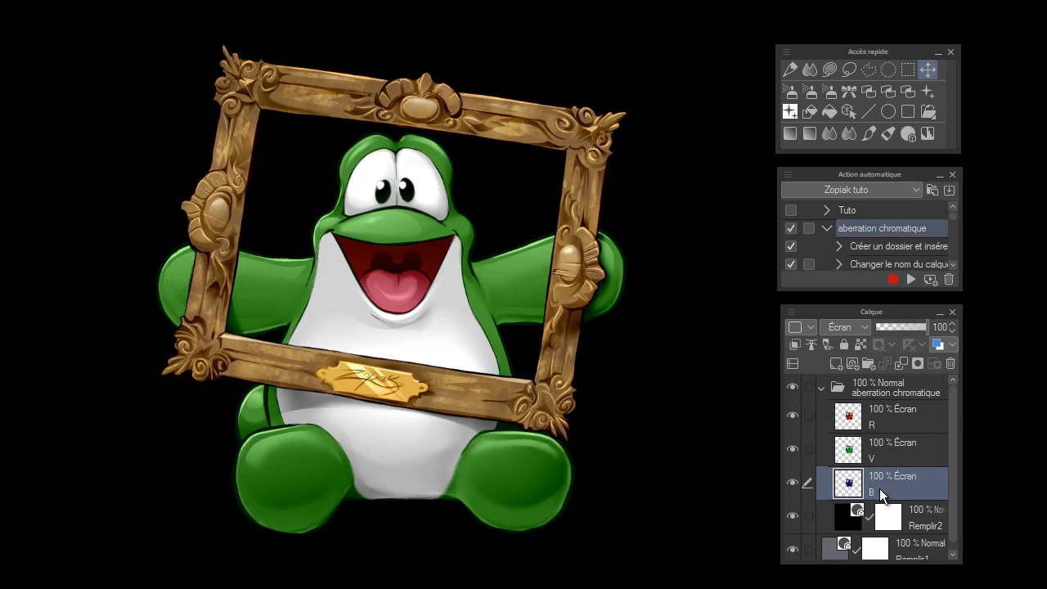
{"action": "left_click", "coordinate": [896, 387]}
{"action": "left_click", "coordinate": [951, 362]}
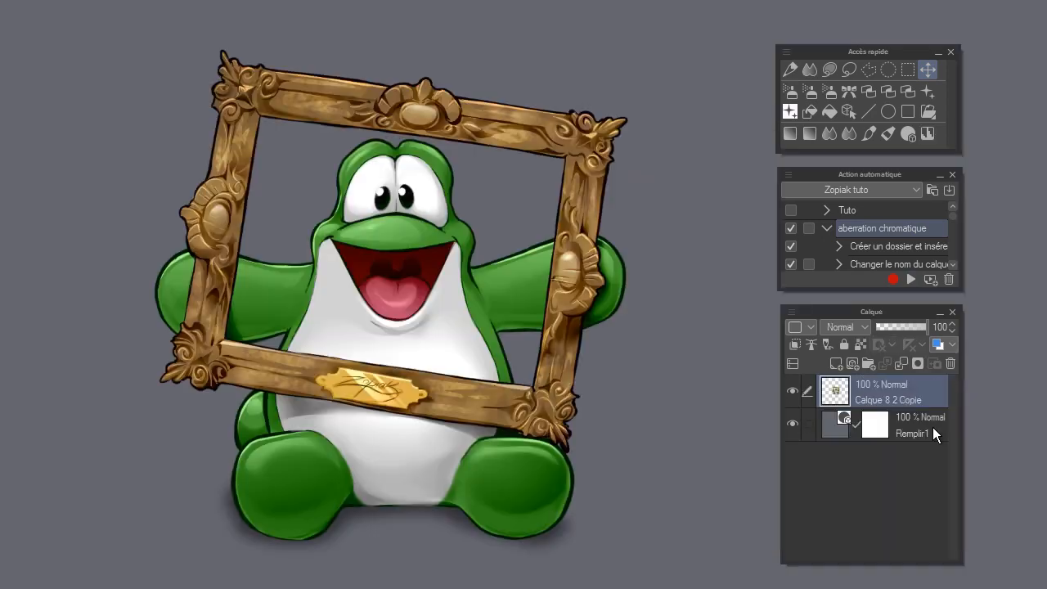
Merge the character layer into Remplir1, applying the layer mask, and play the aberration chromatique auto action on the merged layer
{"action": "left_click", "coordinate": [899, 362]}
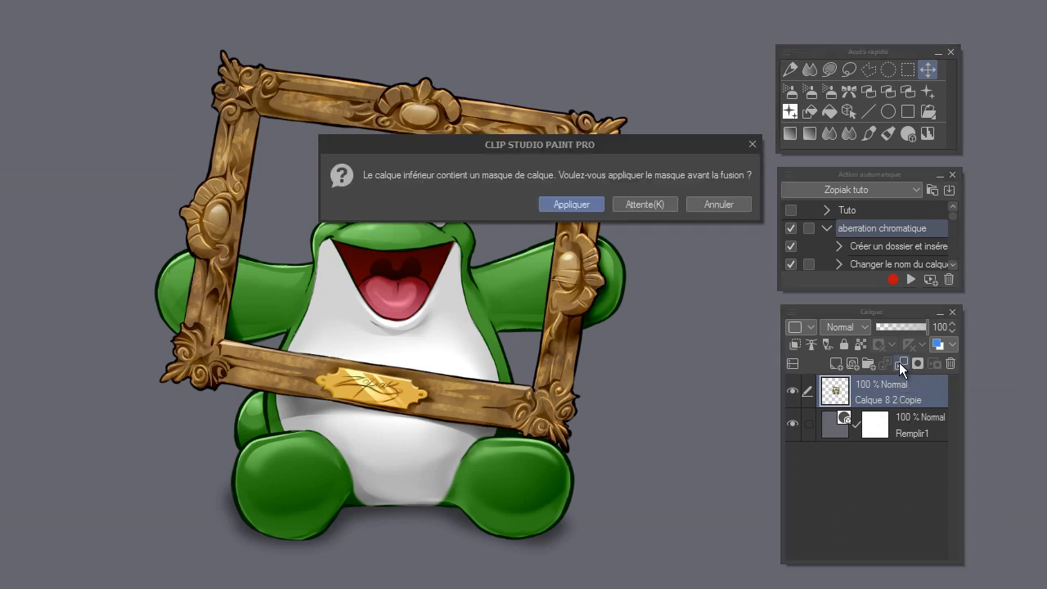
{"action": "left_click", "coordinate": [573, 205]}
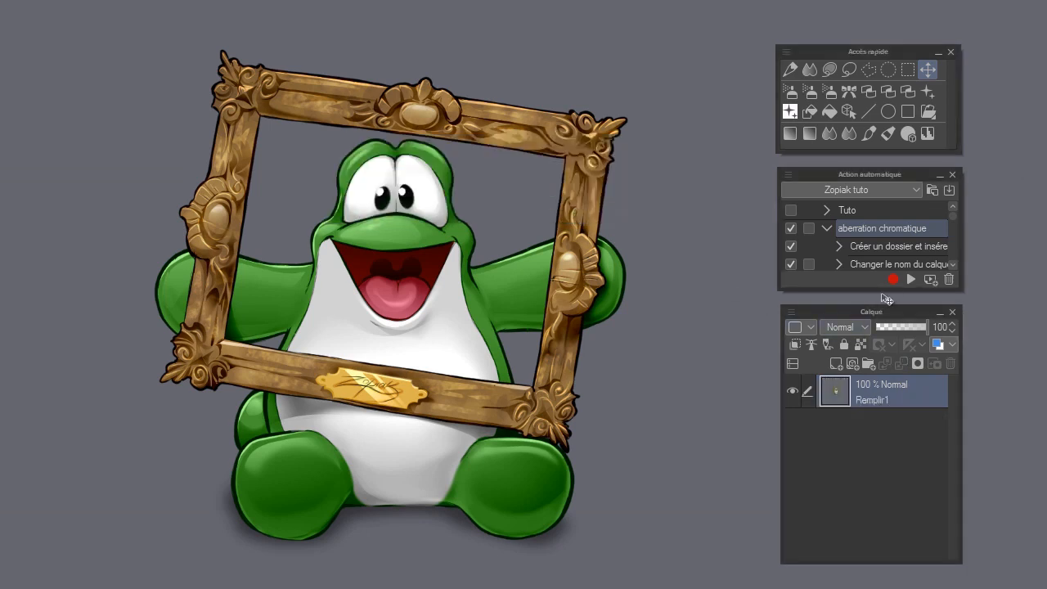
{"action": "left_click", "coordinate": [910, 284]}
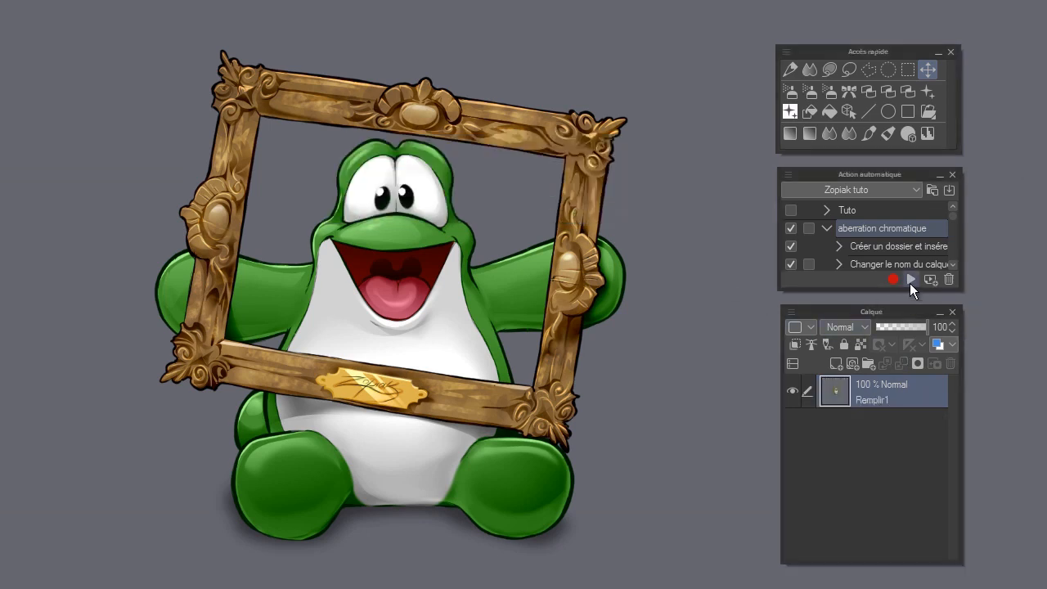